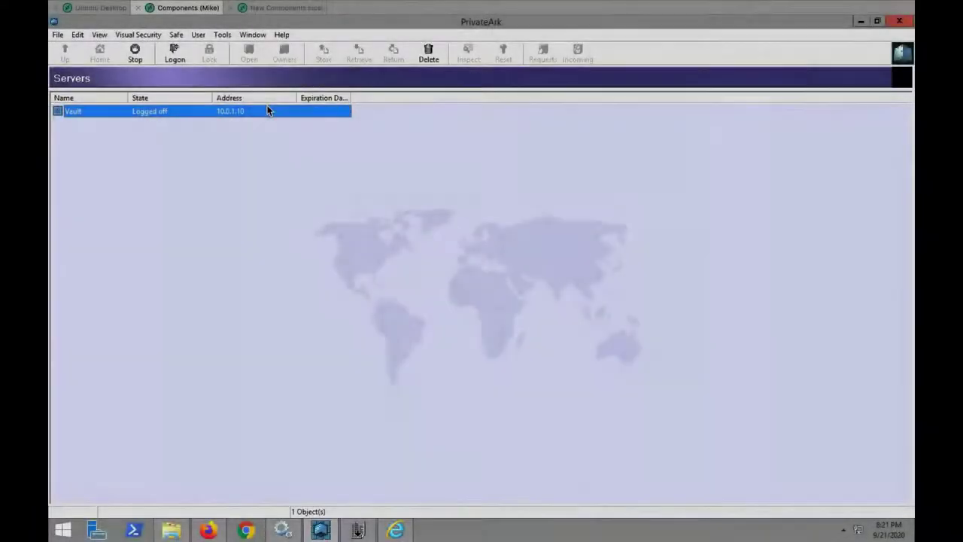
# Log on to the Vault and open GlobalConfig.yml from the SCIM Config safe
pyautogui.doubleClick(269, 111)
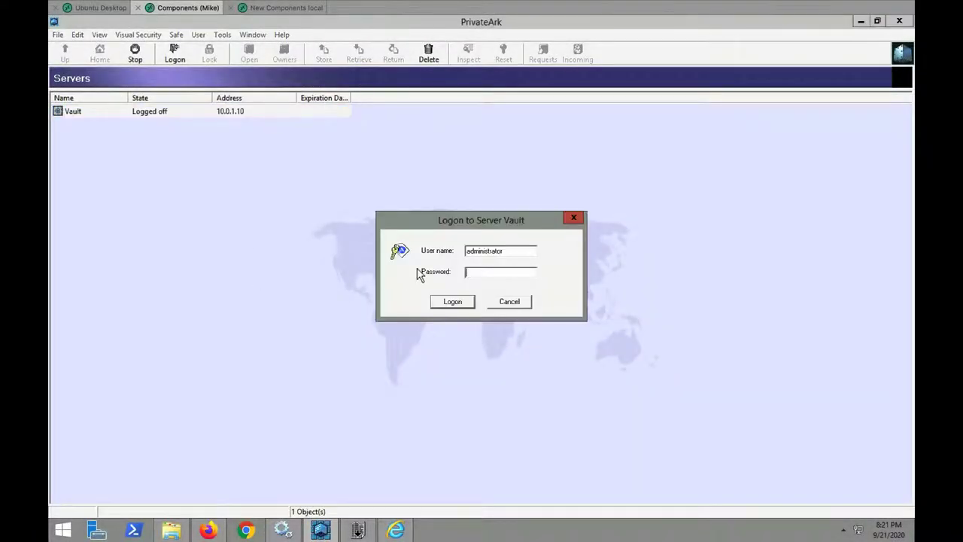
pyautogui.write('***')
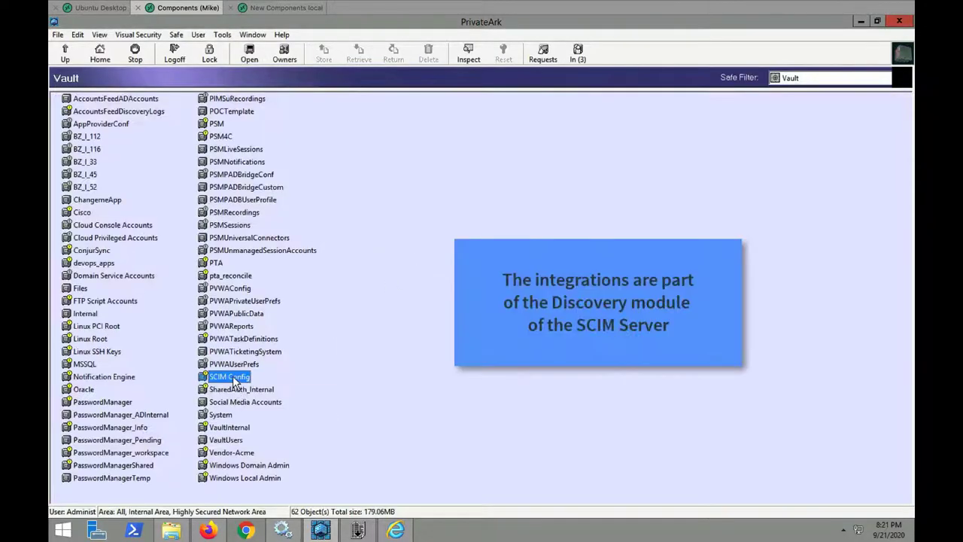
pyautogui.doubleClick(229, 377)
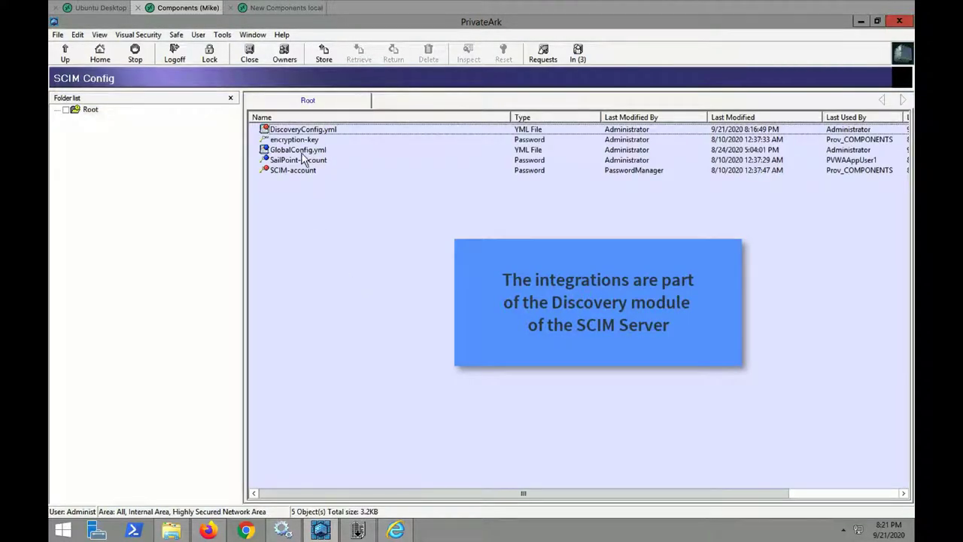
pyautogui.click(301, 152)
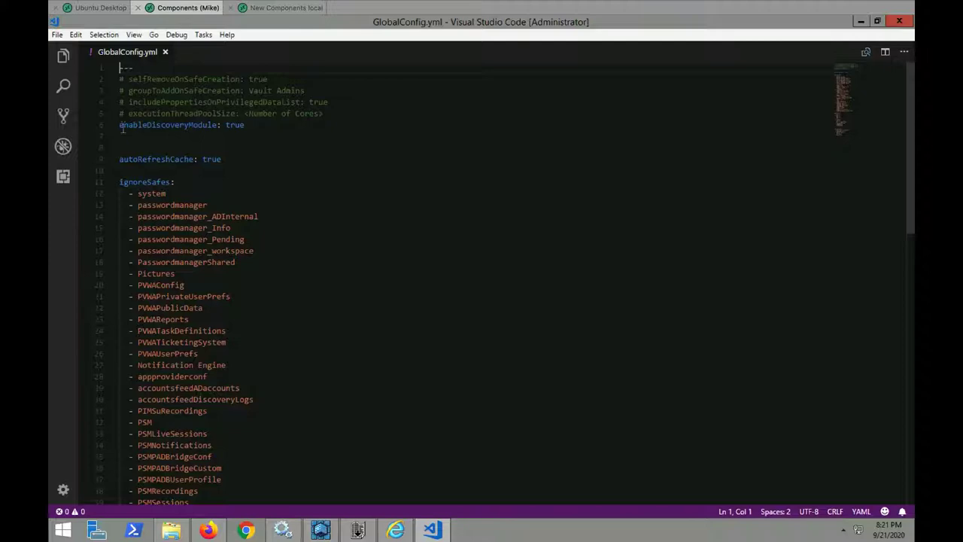
pyautogui.tripleClick(292, 138)
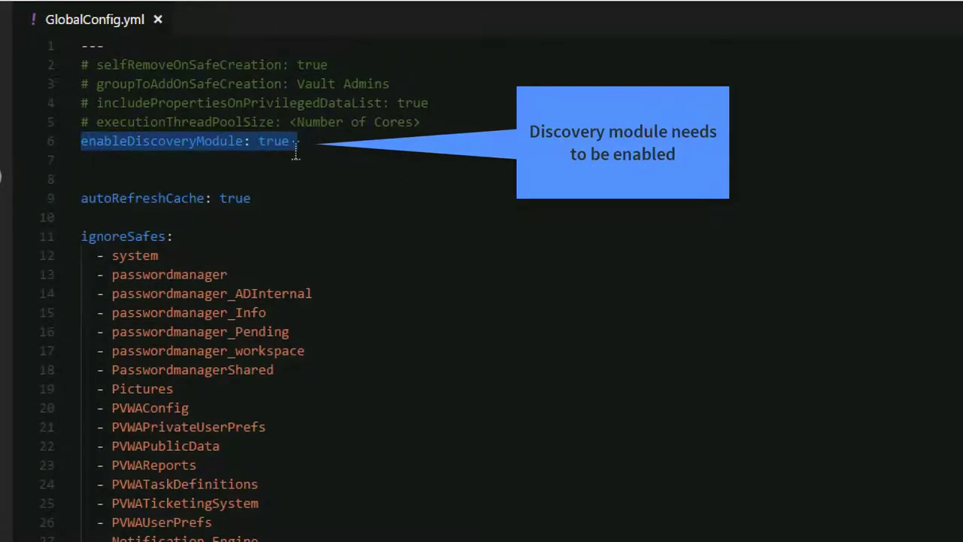
pyautogui.doubleClick(275, 141)
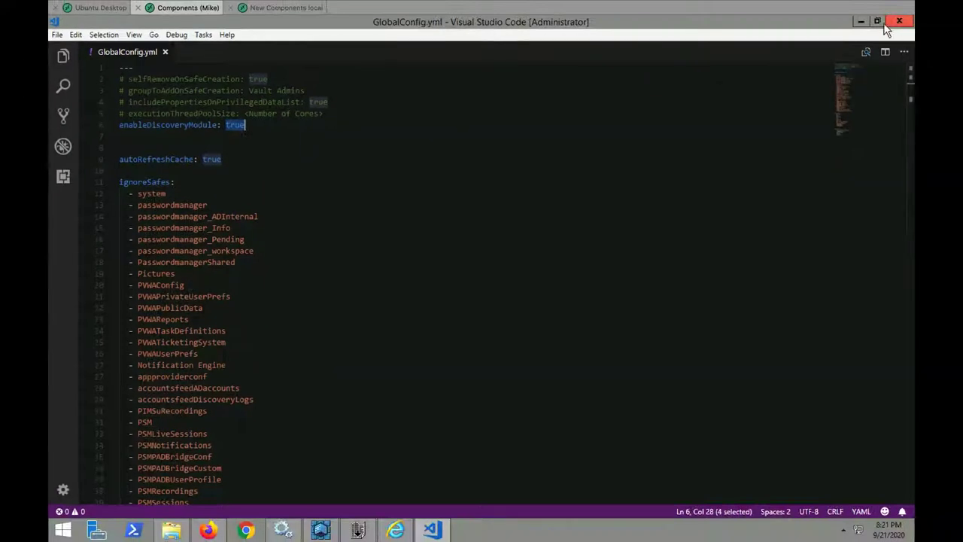
# Close the editor and return GlobalConfig.yml to the SCIM Config safe
pyautogui.click(900, 21)
pyautogui.rightClick(351, 149)
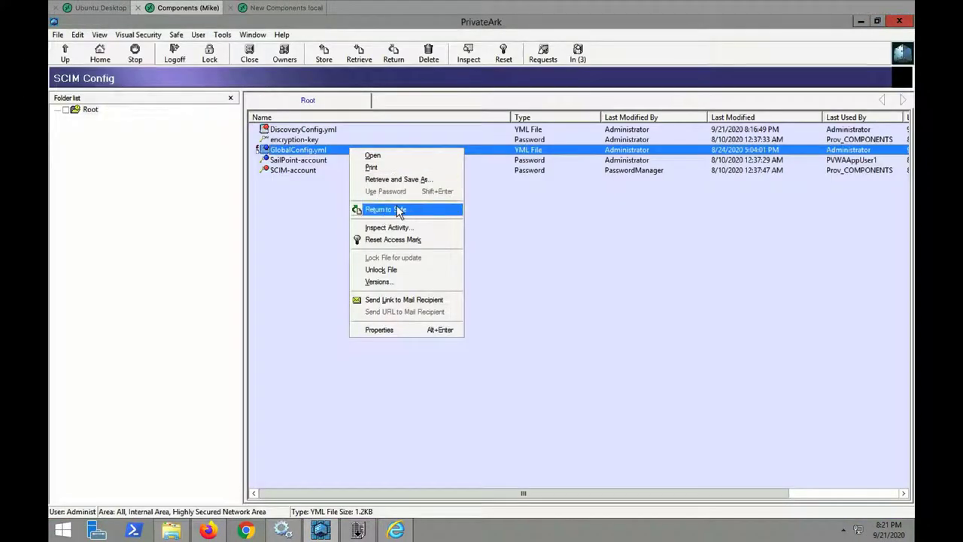
pyautogui.click(396, 209)
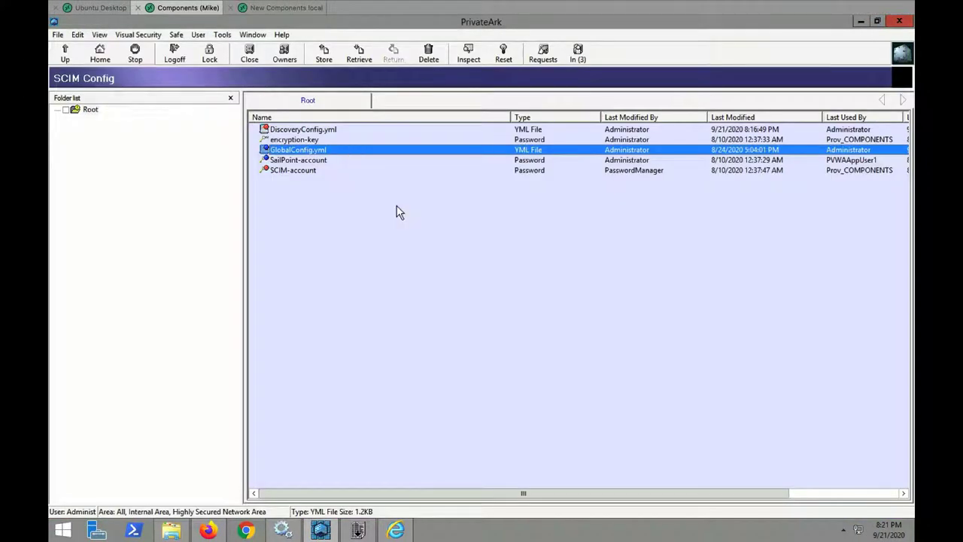
# Set the Proofpoint SIEM Response job's enabled value in DiscoveryConfig.yml to true and save
pyautogui.doubleClick(331, 133)
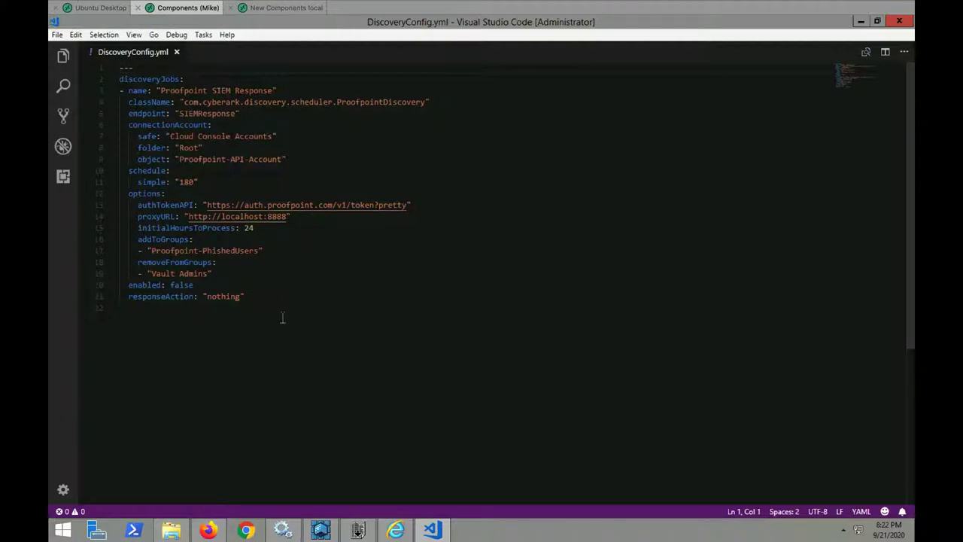
pyautogui.doubleClick(184, 284)
pyautogui.write('tru')
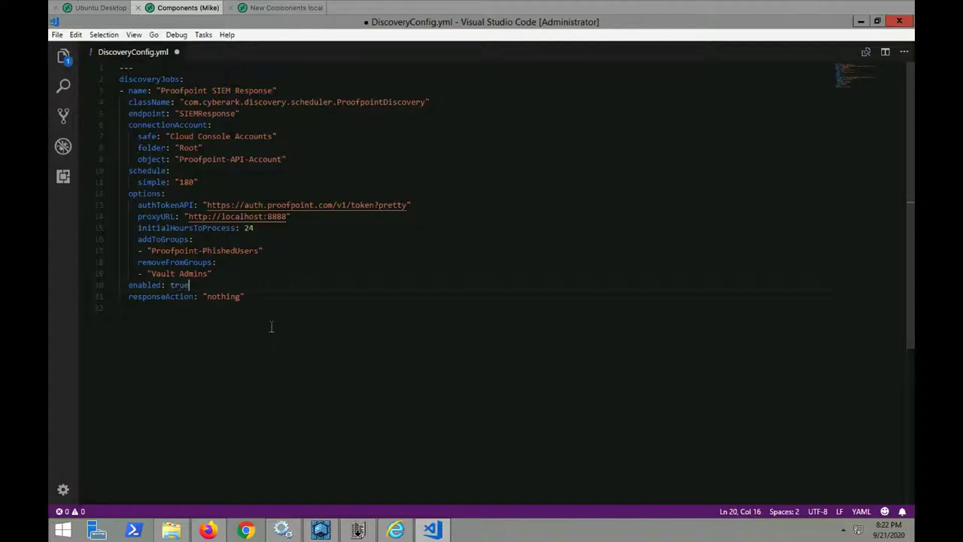
pyautogui.hotkey('ctrl', 's')
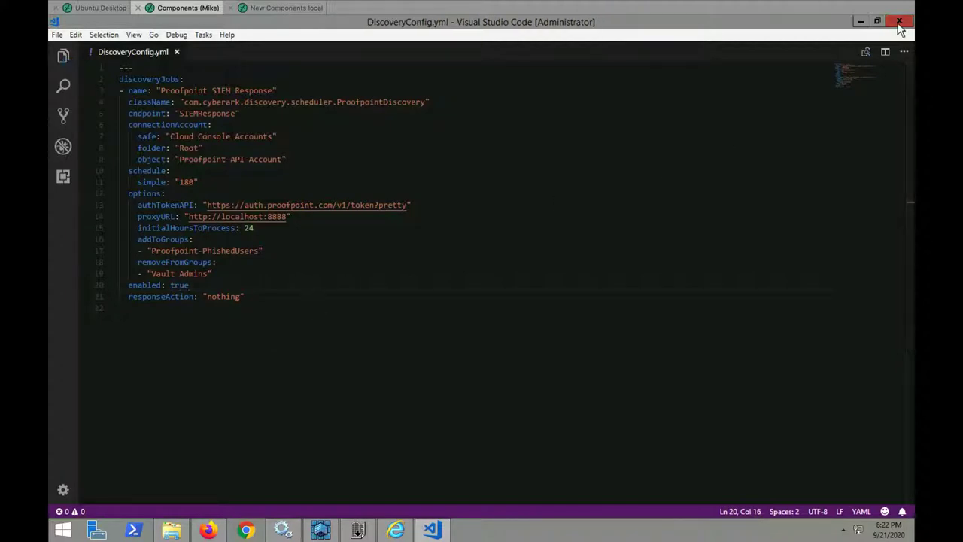
# Close the editor and return the edited DiscoveryConfig.yml to the SCIM Config safe
pyautogui.click(892, 20)
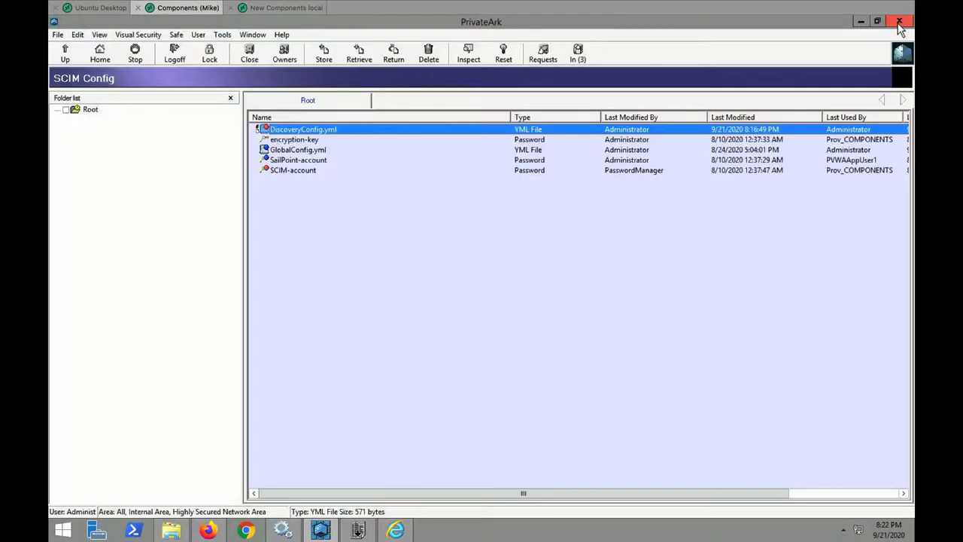
pyautogui.rightClick(423, 133)
pyautogui.click(451, 190)
# In Users and Groups, check the empty Proofpoint-PhishedUsers group and the Vault Admins members
pyautogui.click(222, 34)
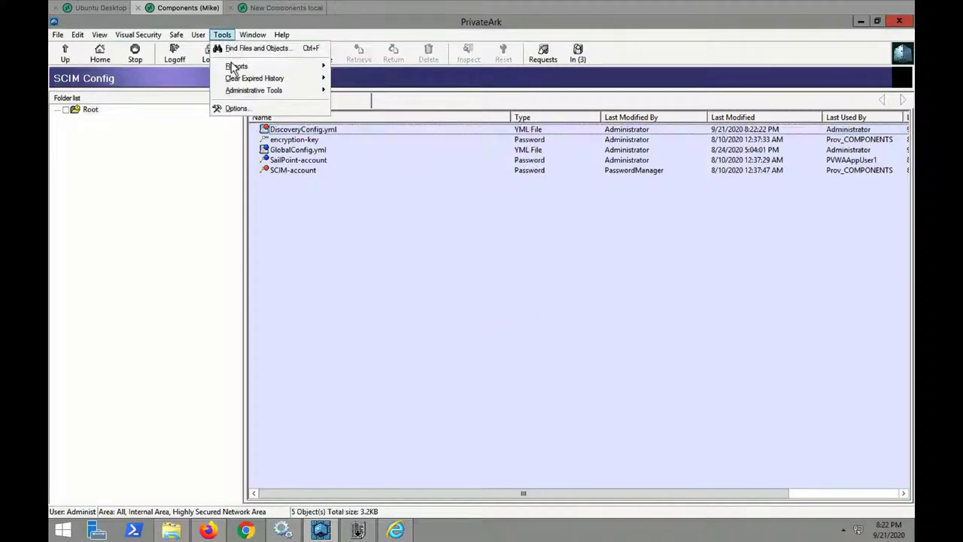
pyautogui.moveTo(259, 90)
pyautogui.click(383, 90)
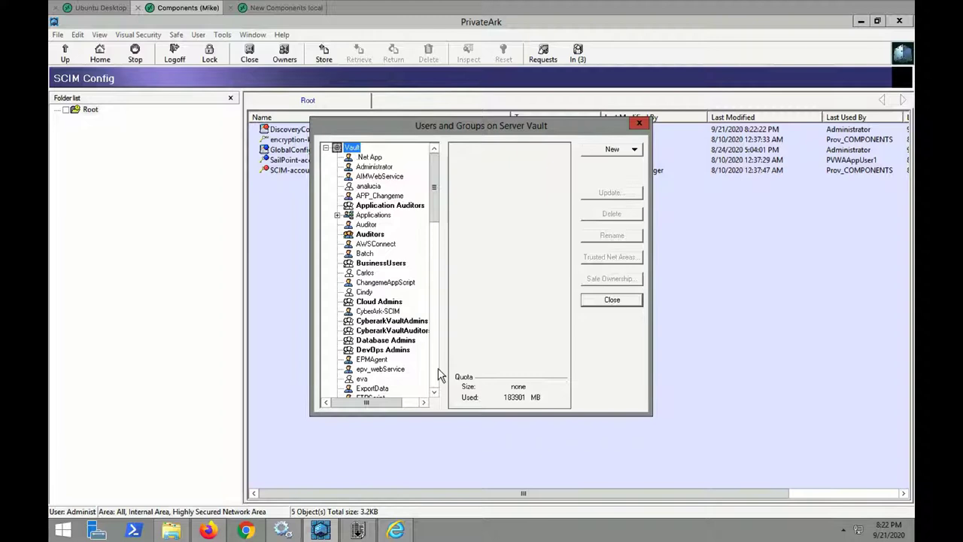
pyautogui.scroll(-8, 441, 374)
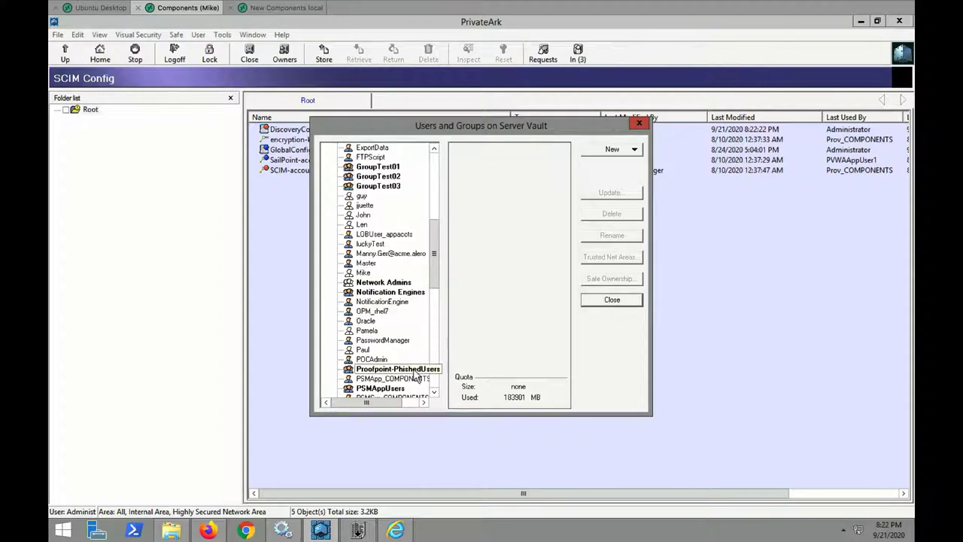
pyautogui.click(413, 371)
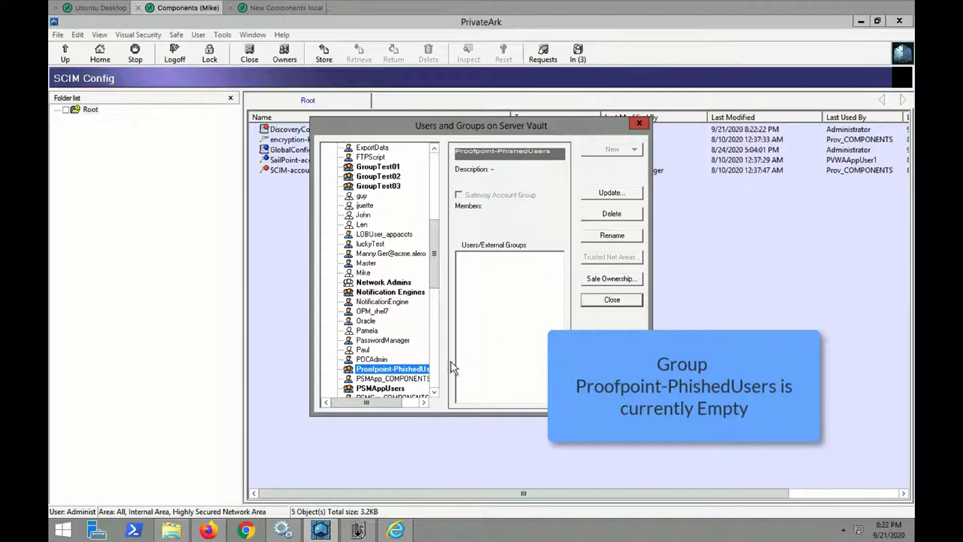
pyautogui.scroll(-8, 437, 375)
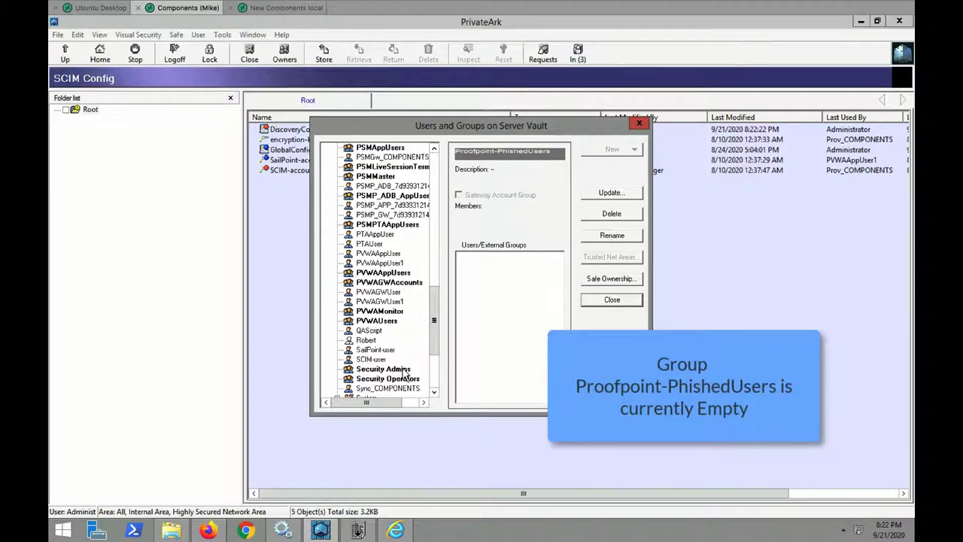
pyautogui.scroll(-4, 438, 380)
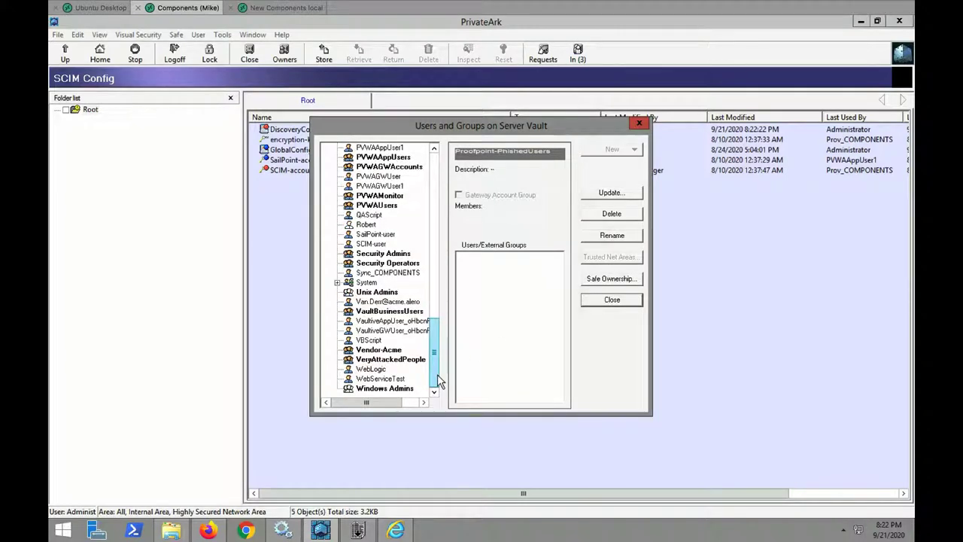
pyautogui.click(337, 282)
pyautogui.click(384, 350)
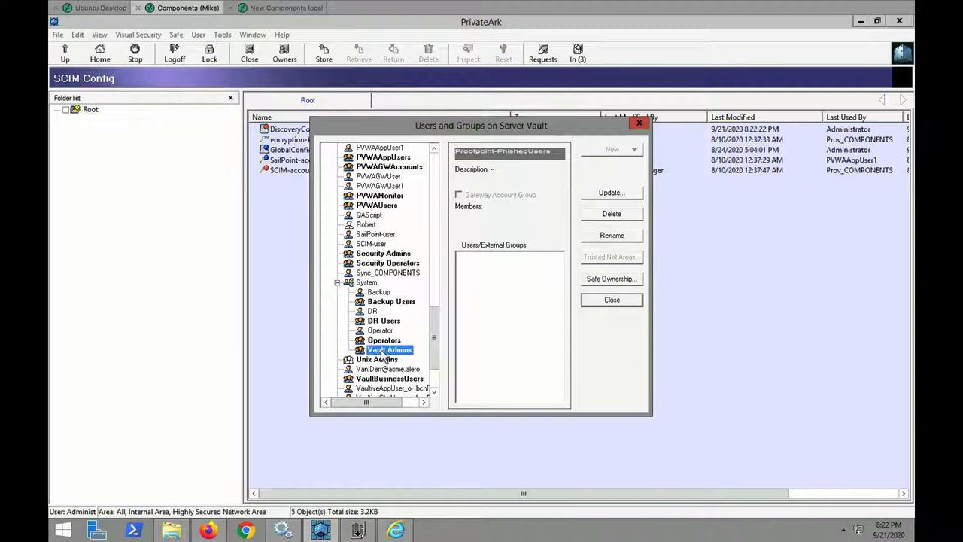
pyautogui.click(473, 293)
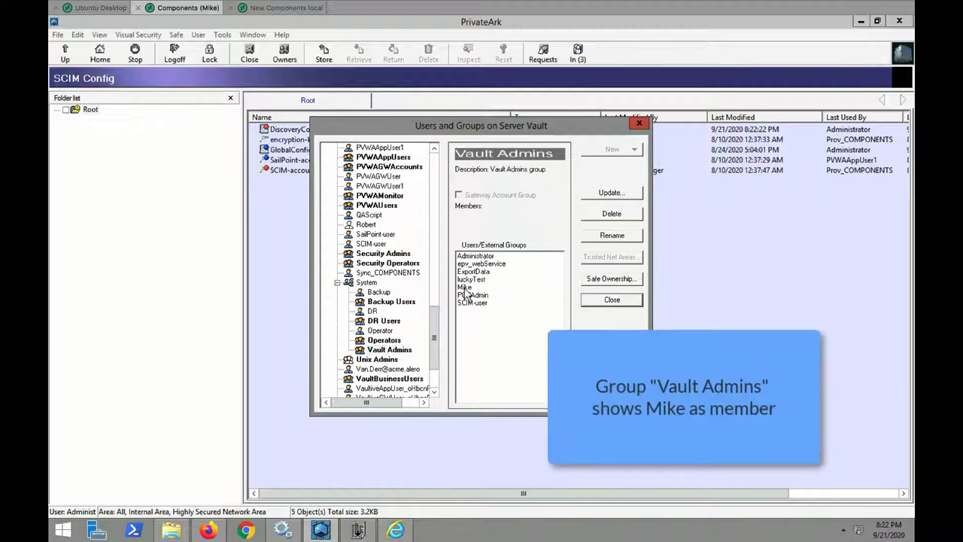
pyautogui.click(611, 301)
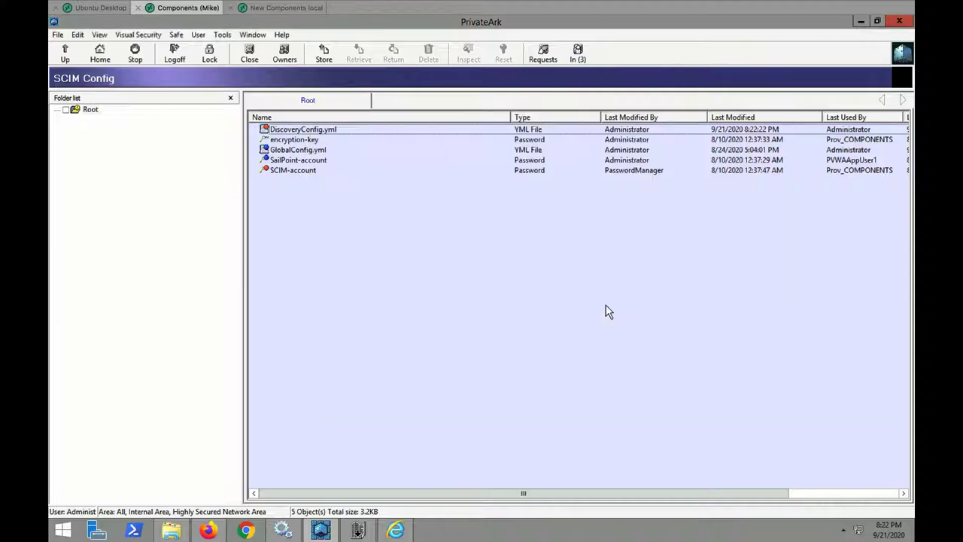
# Sign in to the web vault via Active Directory / LDAP with the user's credentials
pyautogui.click(208, 531)
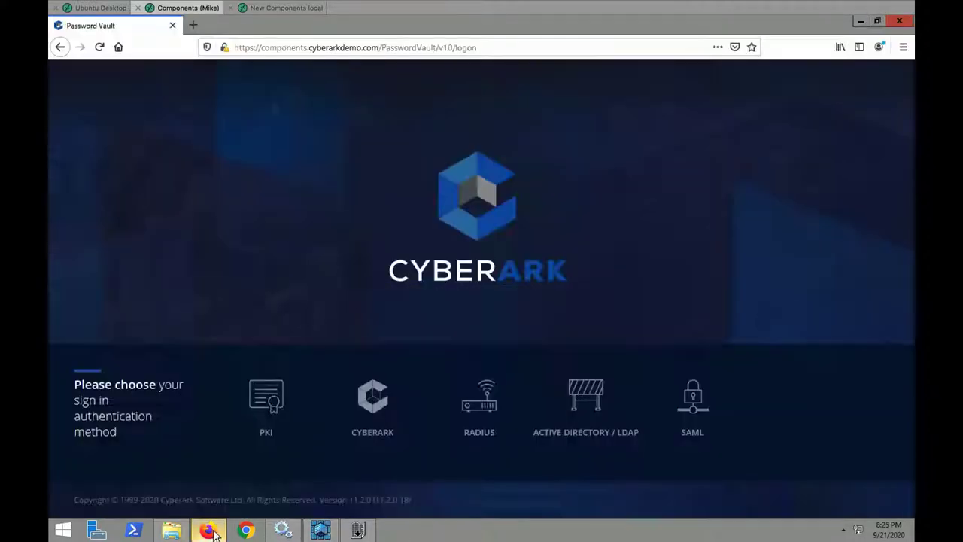
pyautogui.click(605, 393)
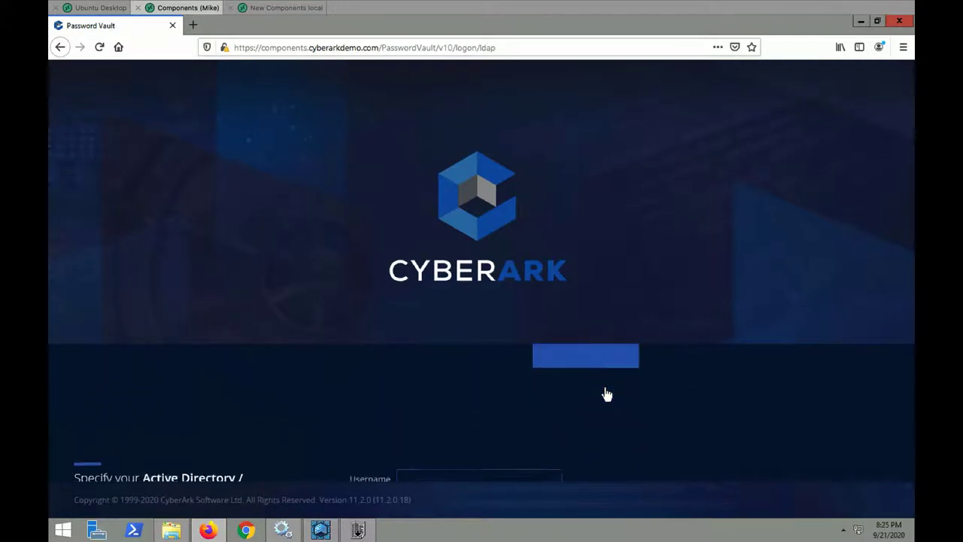
pyautogui.write('mike')
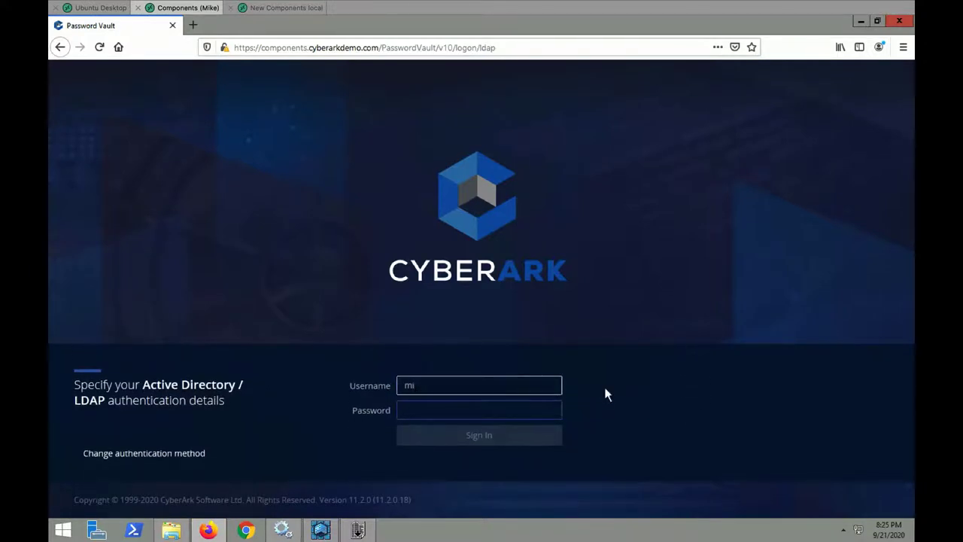
pyautogui.press('Tab')
pyautogui.write('•••••')
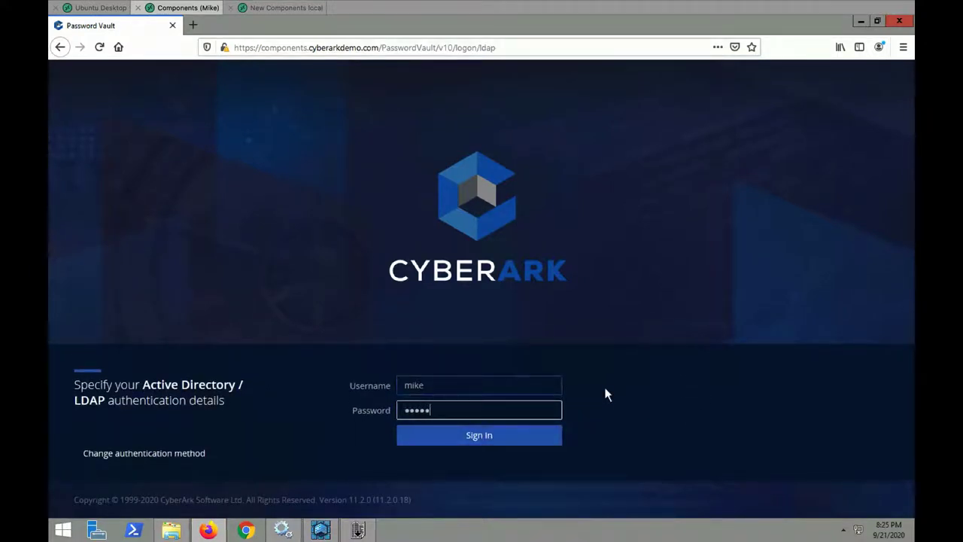
pyautogui.write('••••')
pyautogui.press('Return')
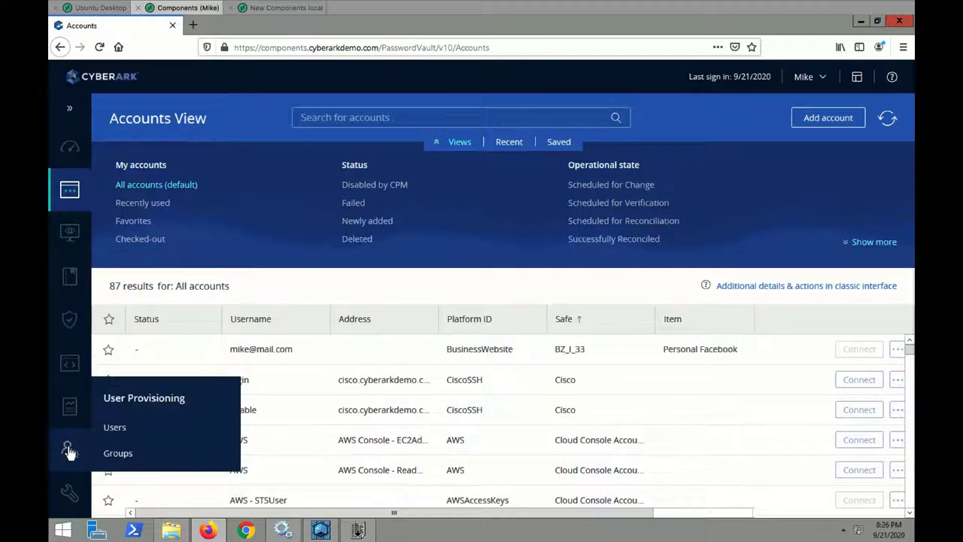
# Browse the Administration and Applications pages, then sign out of the web vault
pyautogui.click(69, 491)
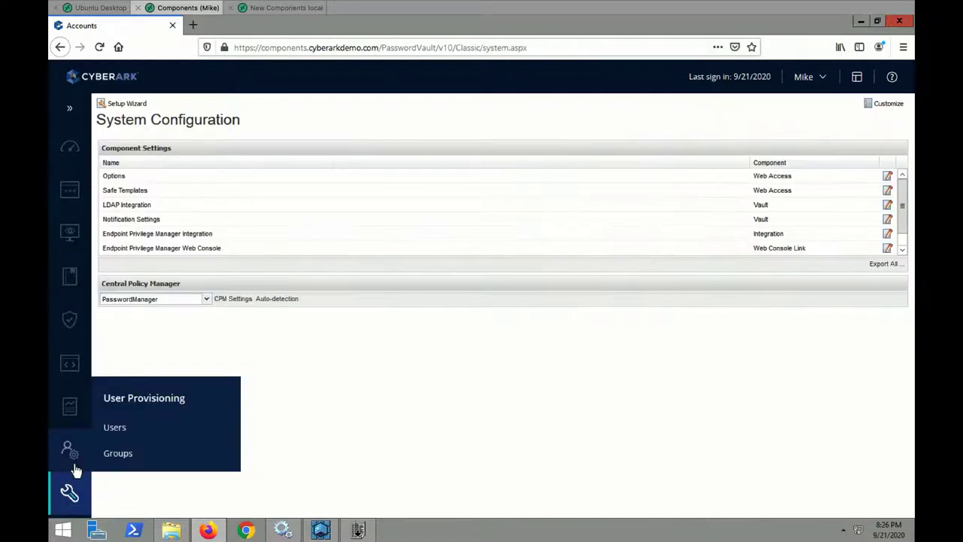
pyautogui.click(72, 369)
pyautogui.click(70, 109)
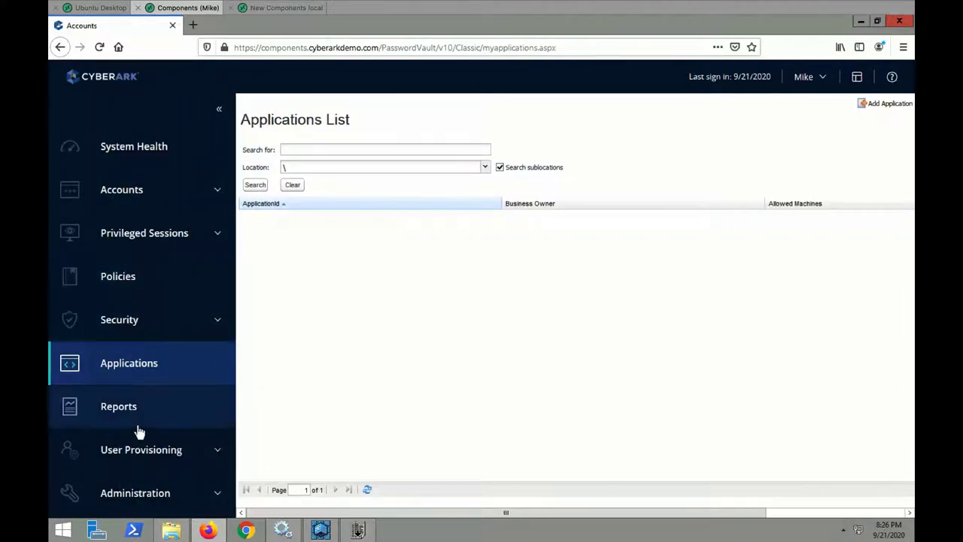
pyautogui.click(825, 85)
pyautogui.click(684, 283)
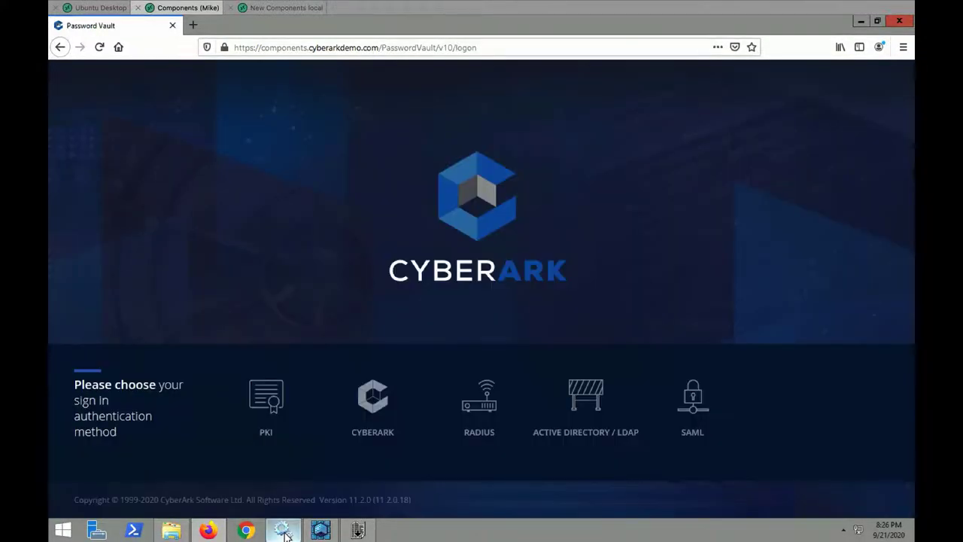
# Start the CyberArk SCIM Server service and inspect the removeFromGroups entries in CAScimDiscovery.log
pyautogui.click(283, 531)
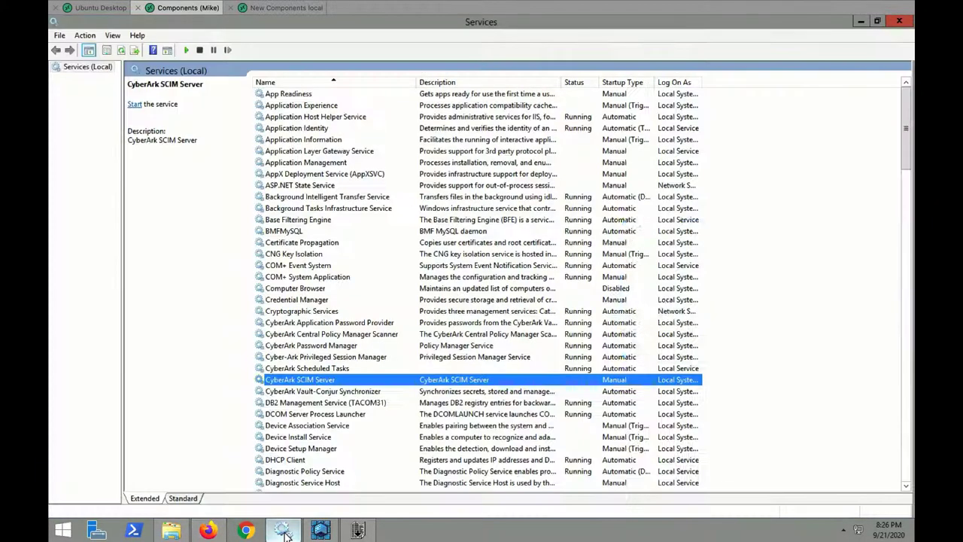
pyautogui.rightClick(378, 391)
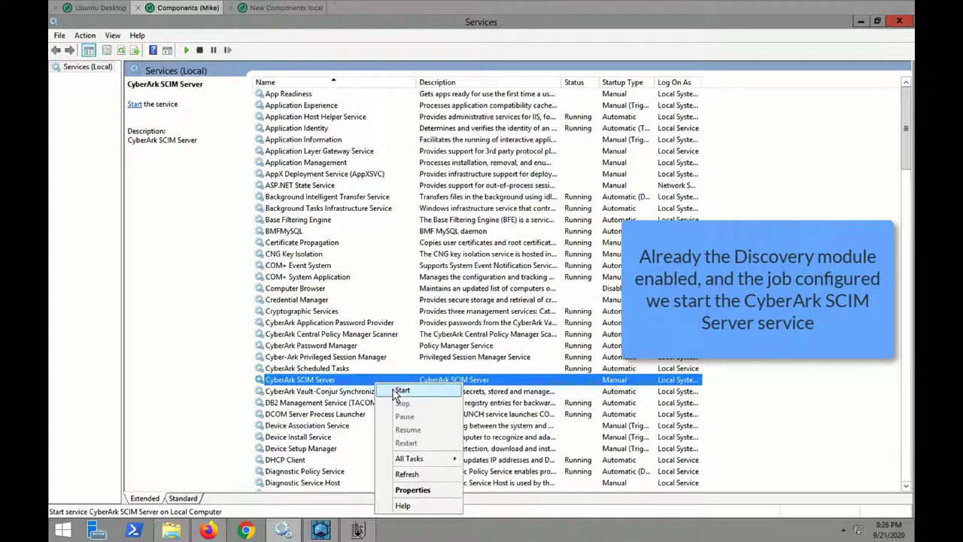
pyautogui.click(401, 390)
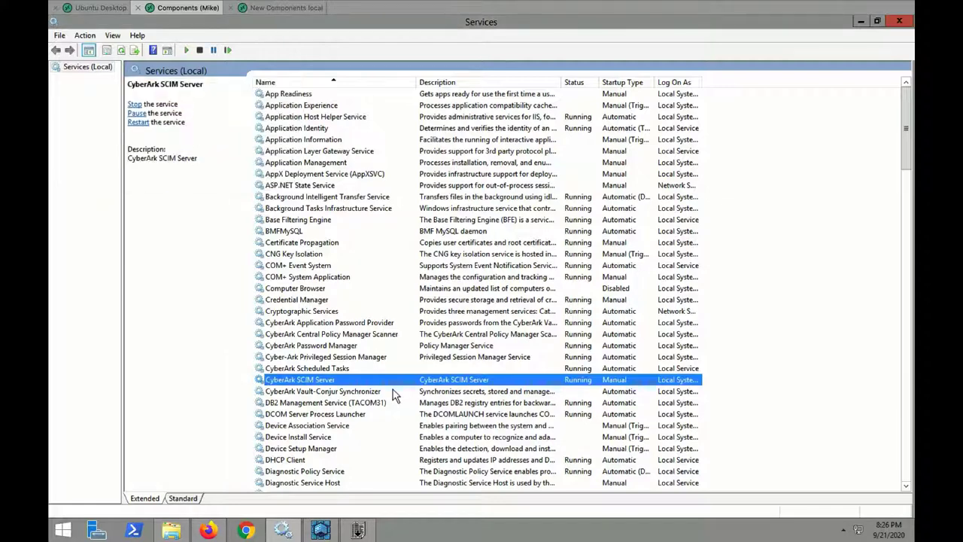
pyautogui.click(358, 531)
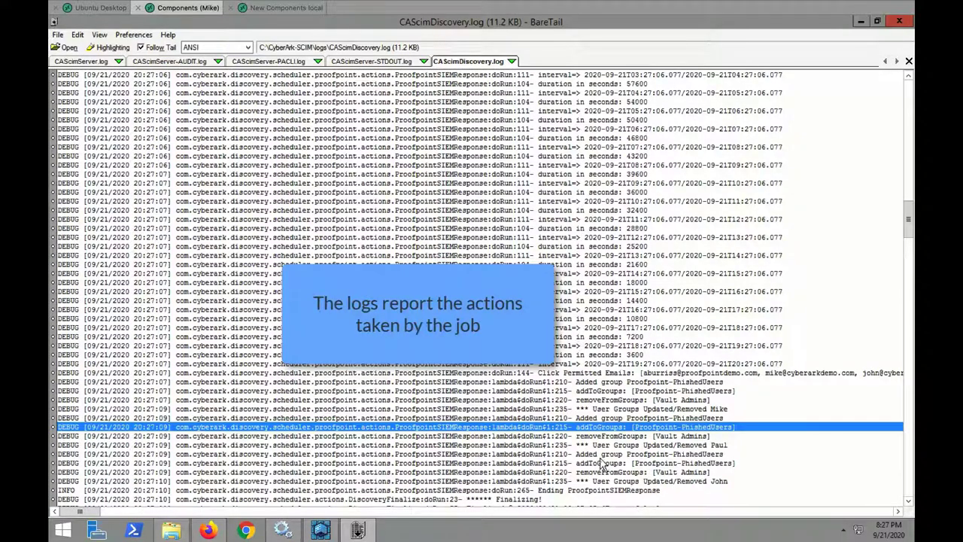
pyautogui.click(613, 472)
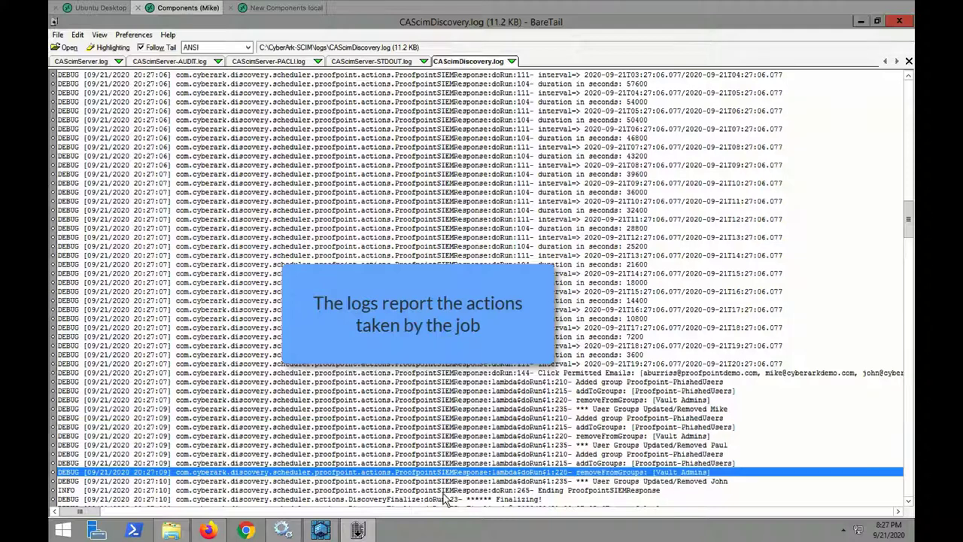
pyautogui.click(324, 531)
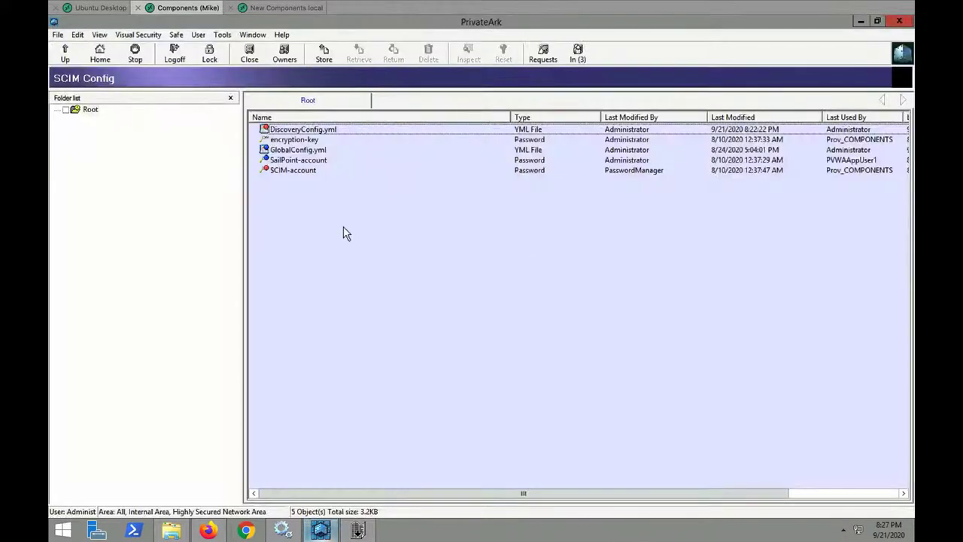
pyautogui.click(222, 35)
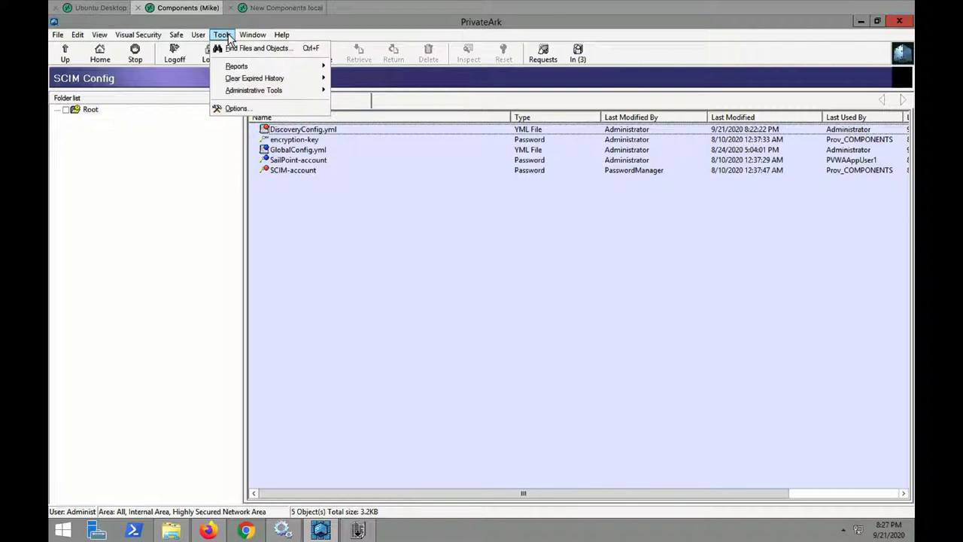
pyautogui.click(256, 48)
pyautogui.click(407, 371)
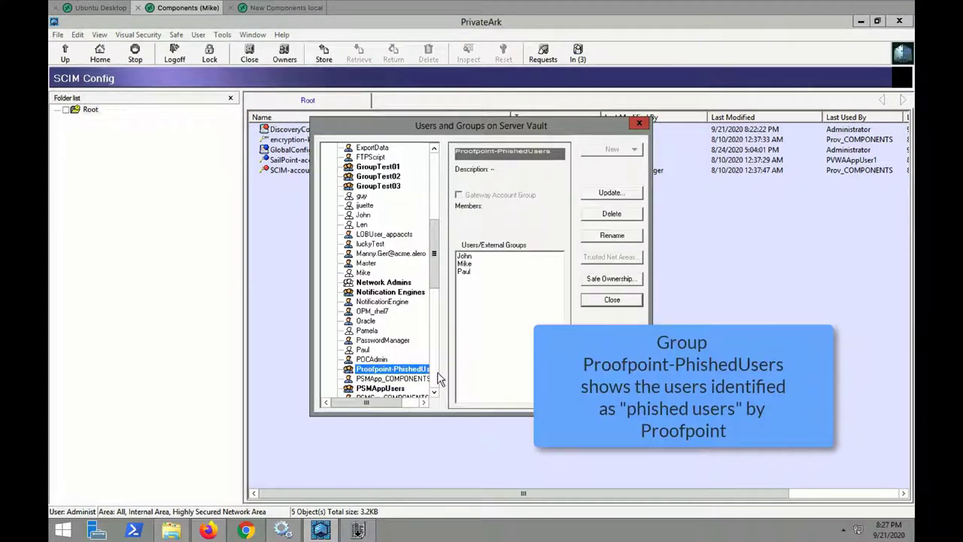
pyautogui.click(435, 376)
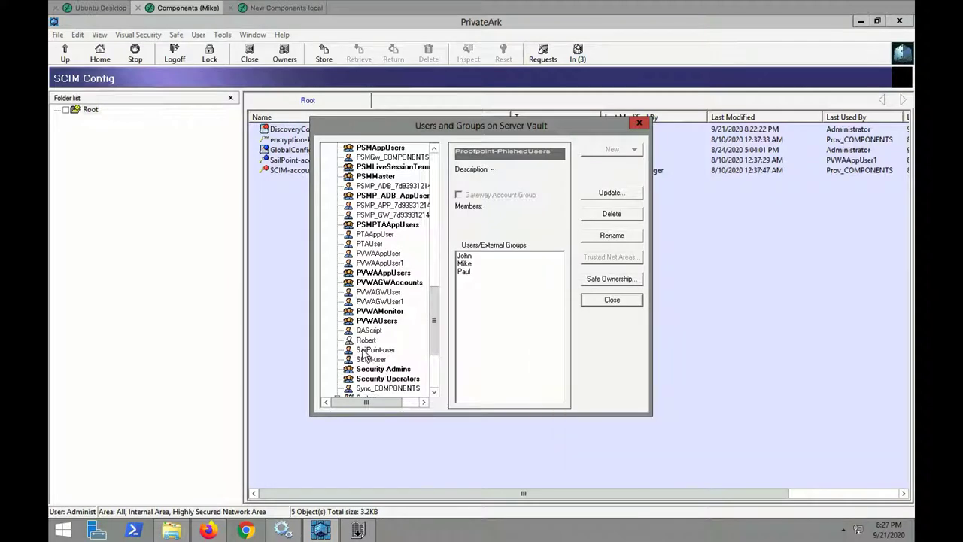
pyautogui.scroll(-4, 437, 373)
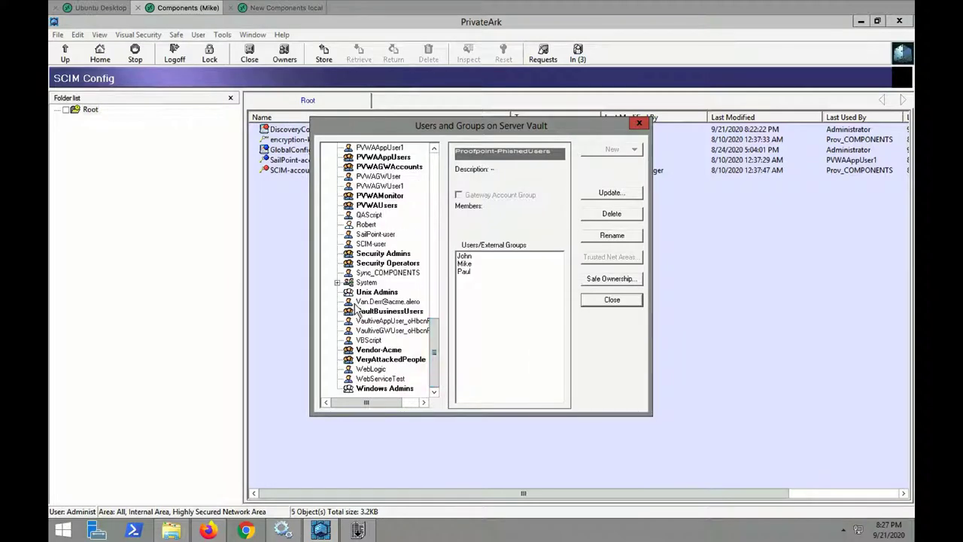
pyautogui.click(337, 283)
pyautogui.click(397, 351)
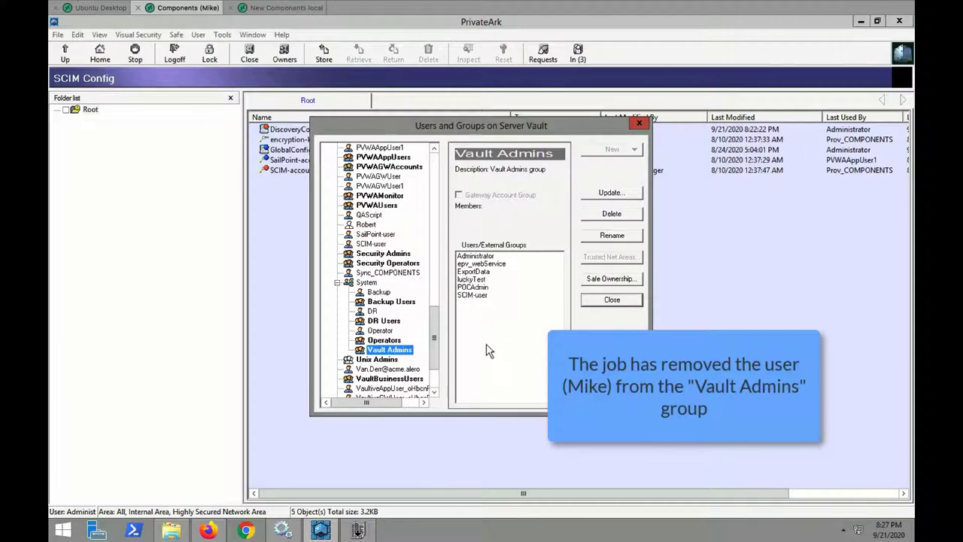
pyautogui.click(605, 304)
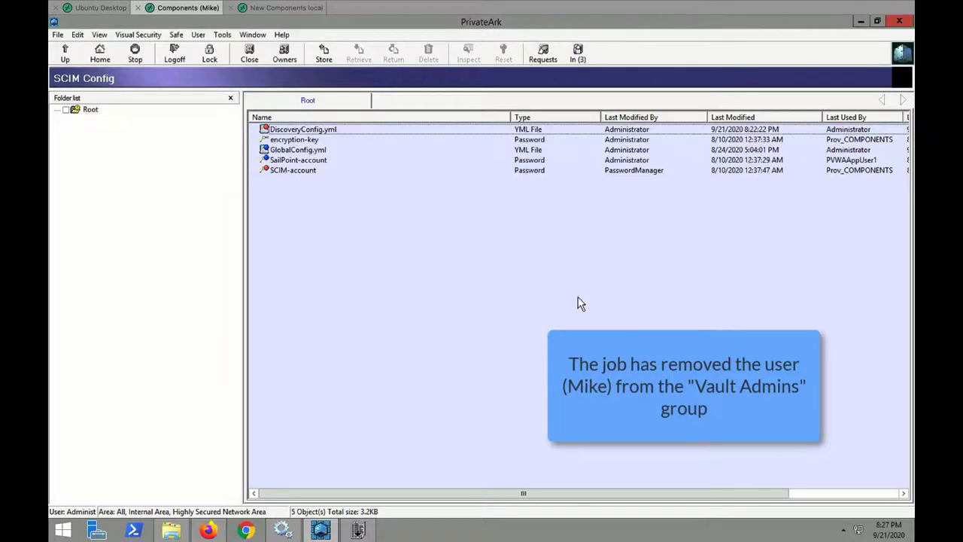
# Sign in via Active Directory / LDAP as the demoted user and expand the navigation sidebar
pyautogui.click(208, 530)
pyautogui.click(584, 388)
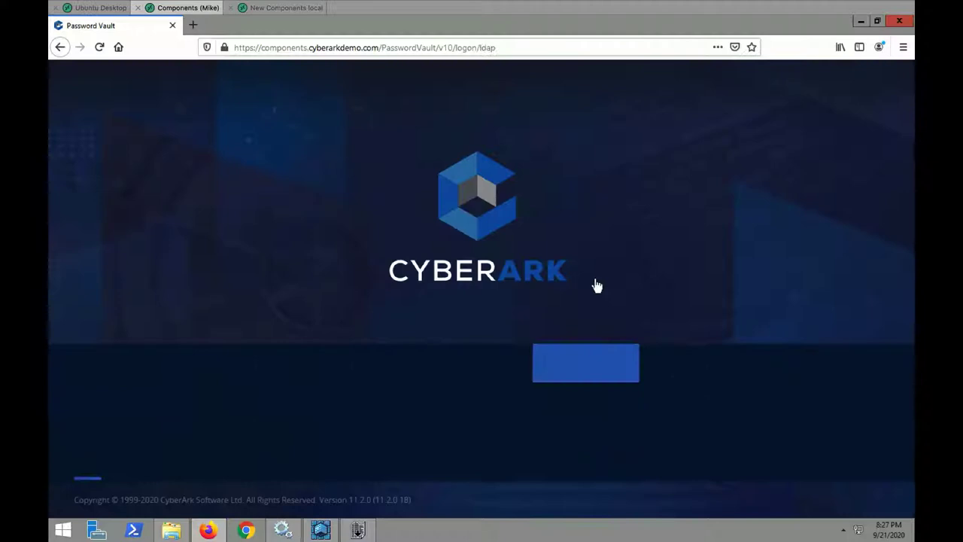
pyautogui.write('••••••••••')
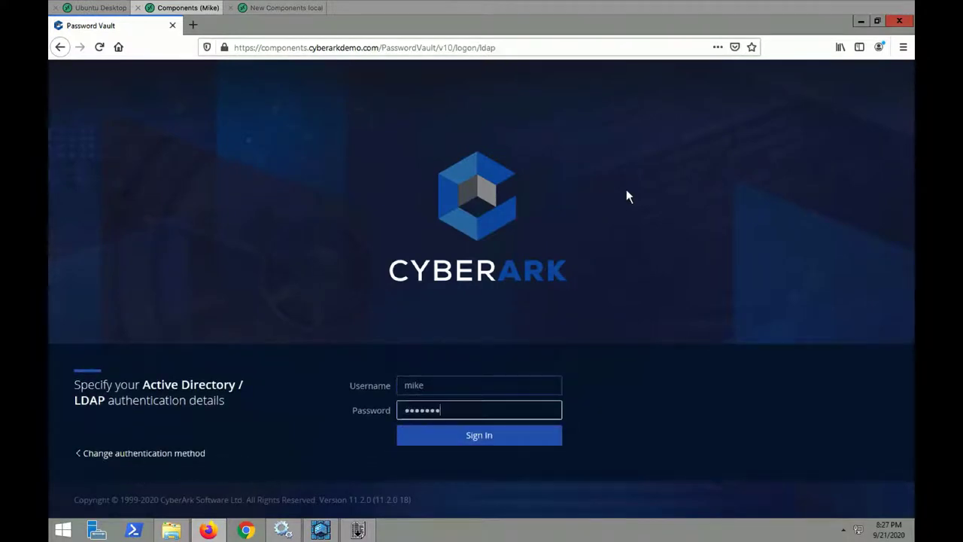
pyautogui.press('Return')
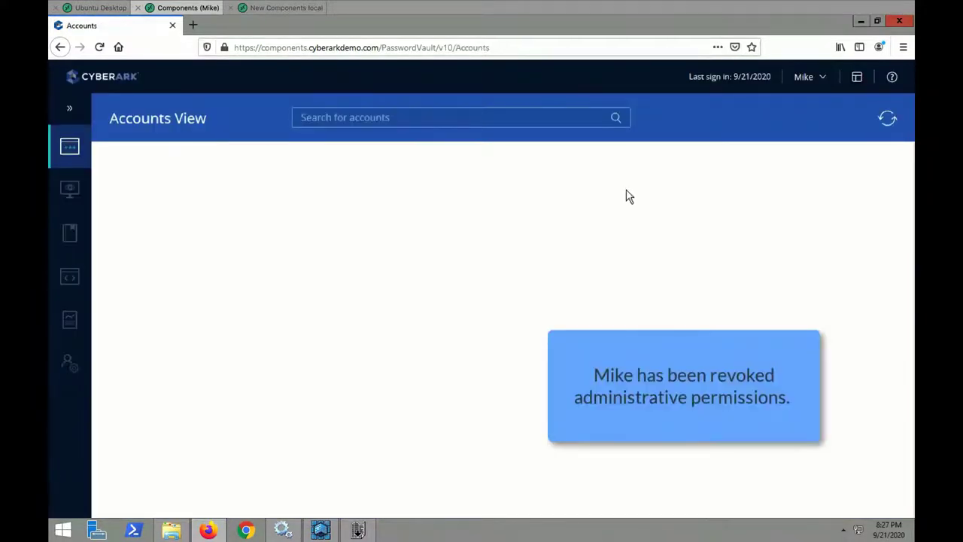
pyautogui.click(69, 110)
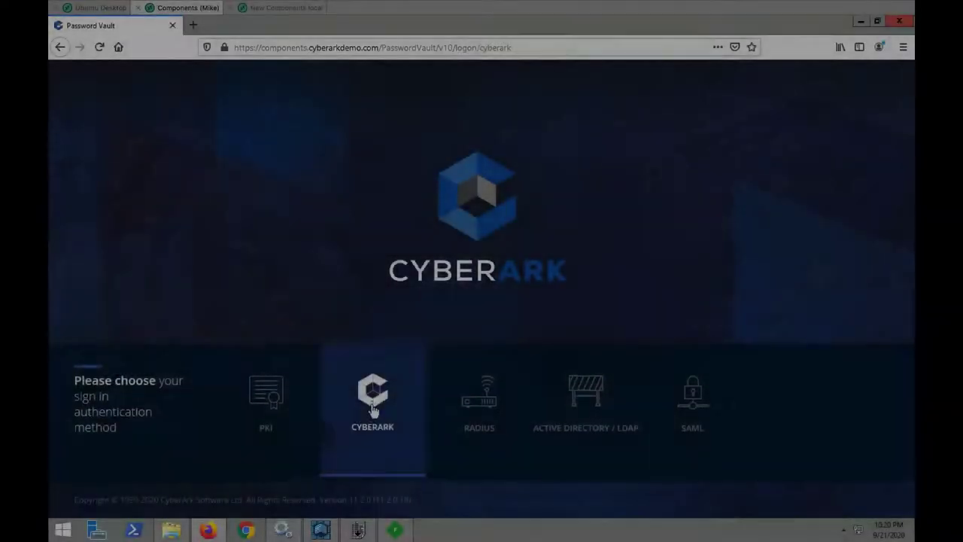
# Sign in to the web vault with CyberArk authentication as administrator
pyautogui.click(370, 407)
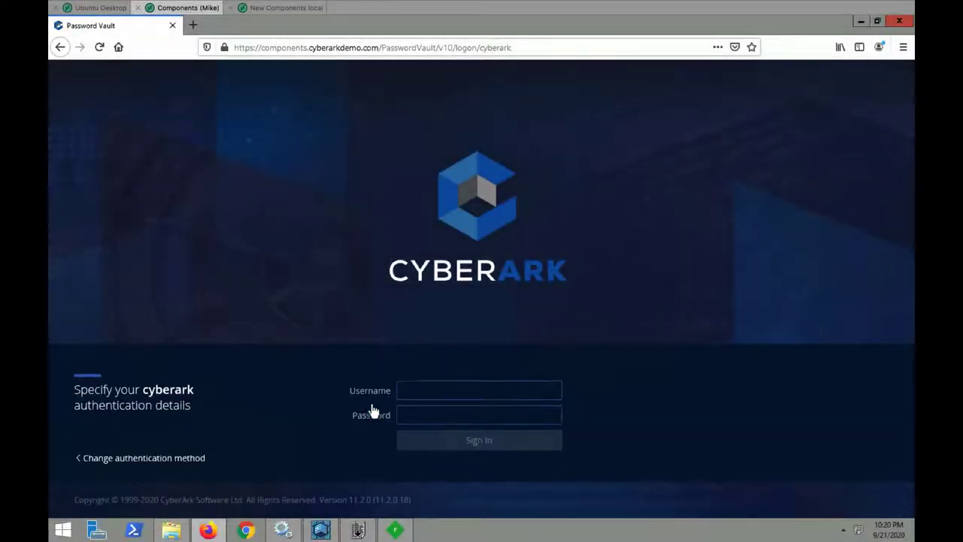
pyautogui.write('administrator')
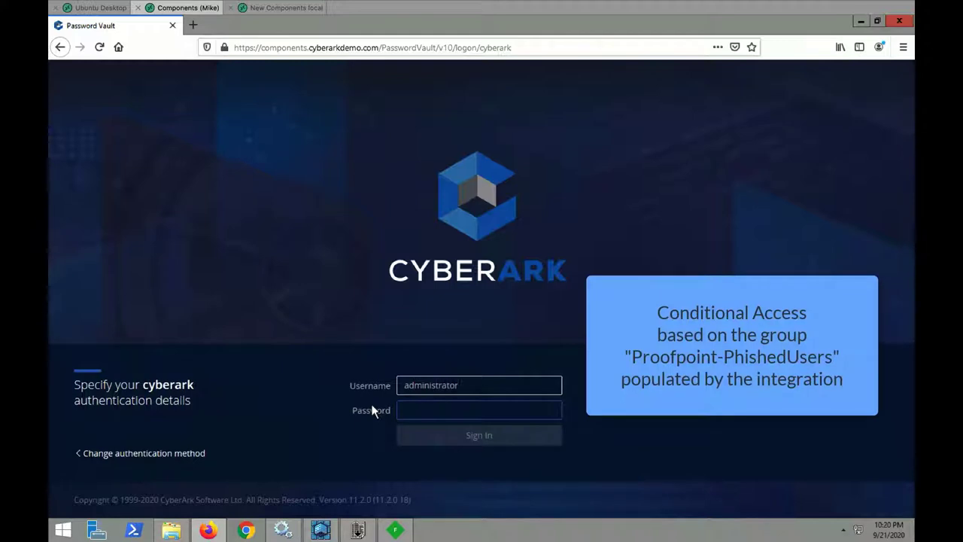
pyautogui.press('Tab')
pyautogui.write('••')
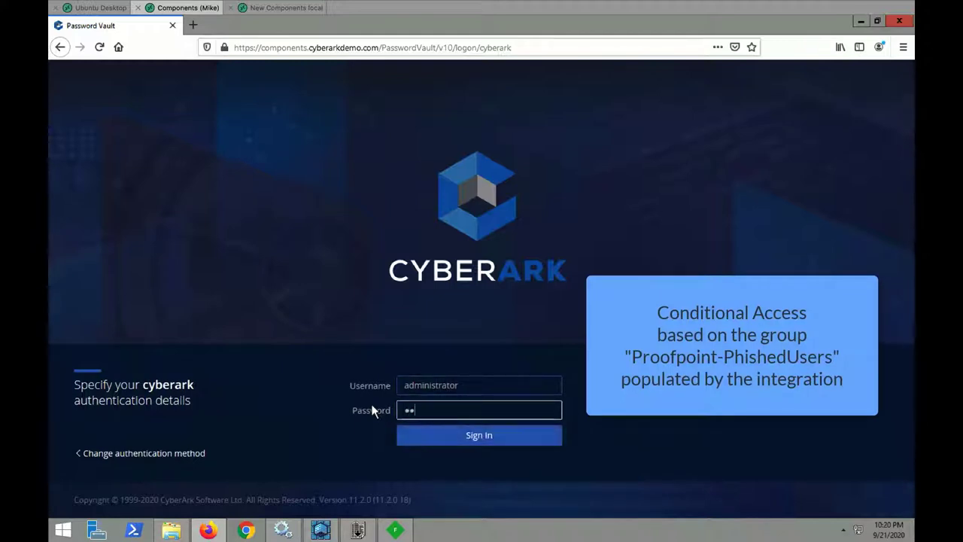
pyautogui.write('•••••••')
pyautogui.press('Return')
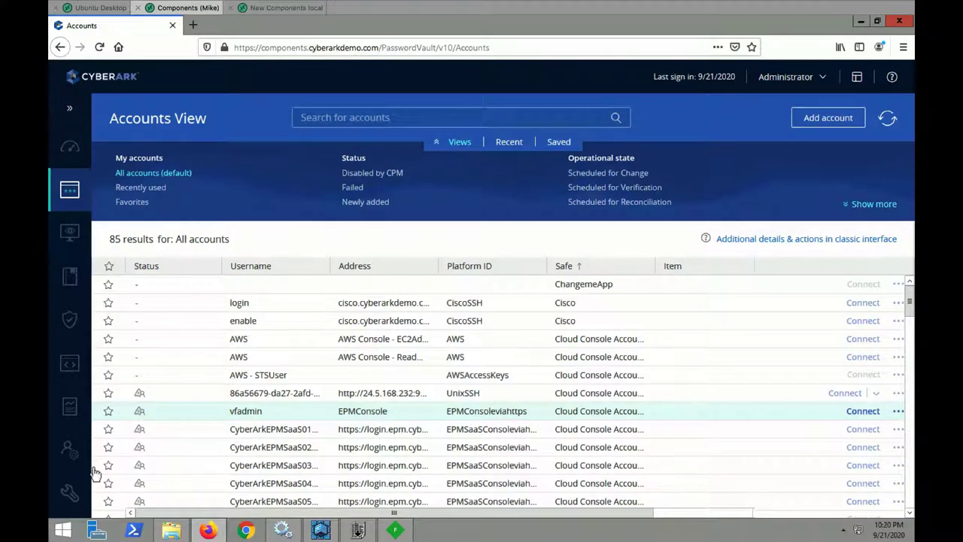
# In Configuration Options, expand the Proofpoint SIEM Validator ticketing system and view its connection account
pyautogui.moveTo(72, 490)
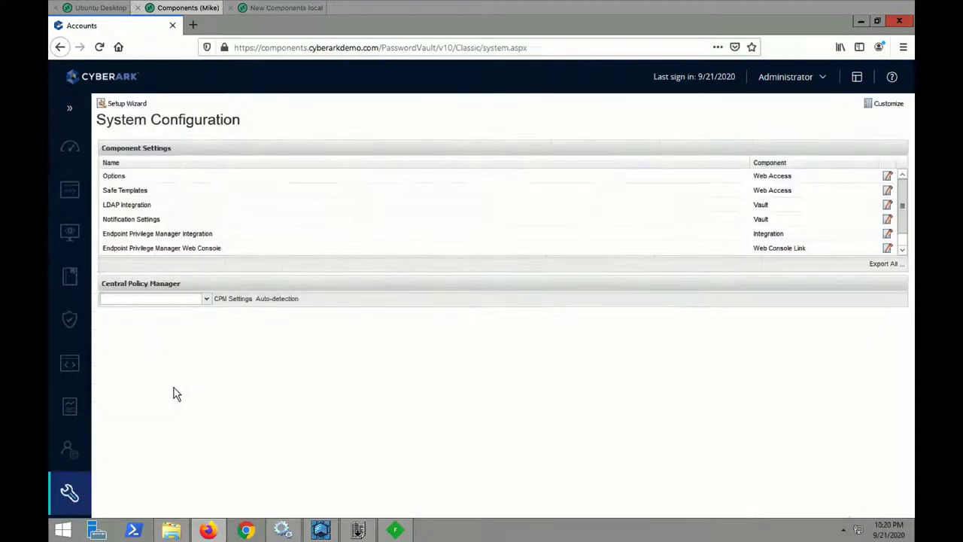
pyautogui.click(121, 178)
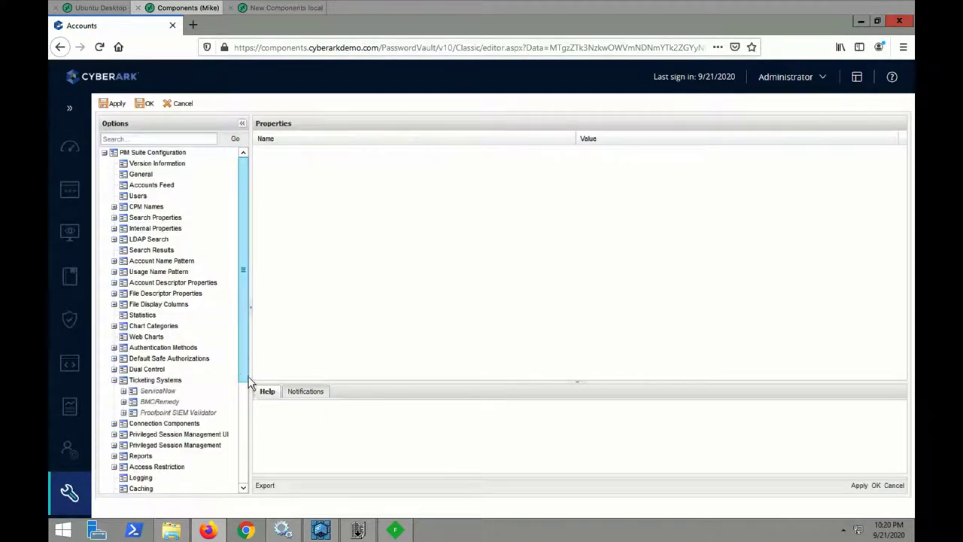
pyautogui.click(243, 401)
pyautogui.click(147, 309)
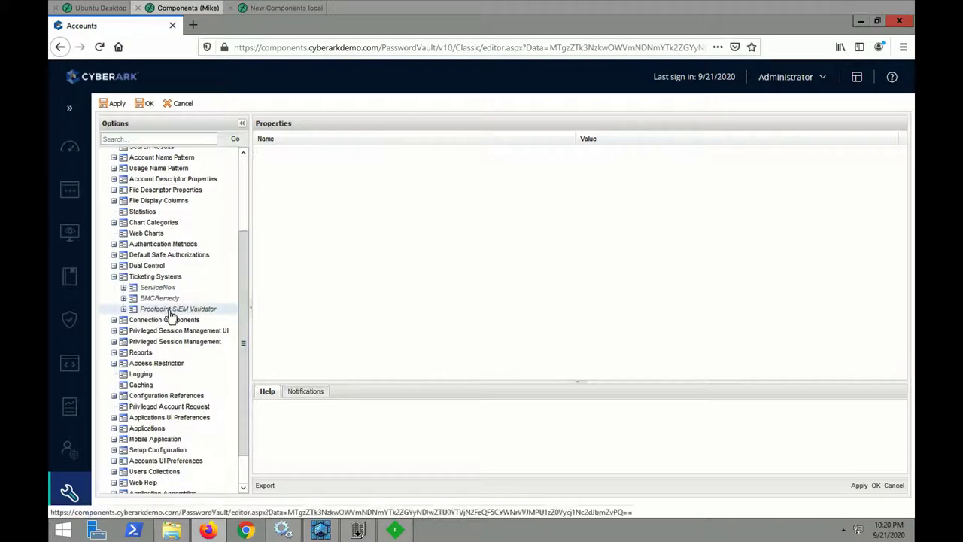
pyautogui.click(123, 309)
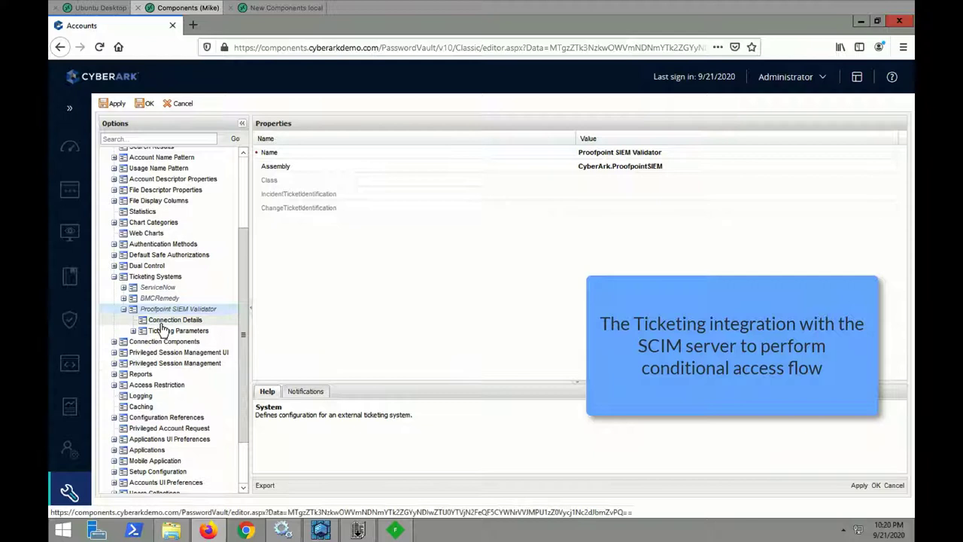
pyautogui.click(161, 324)
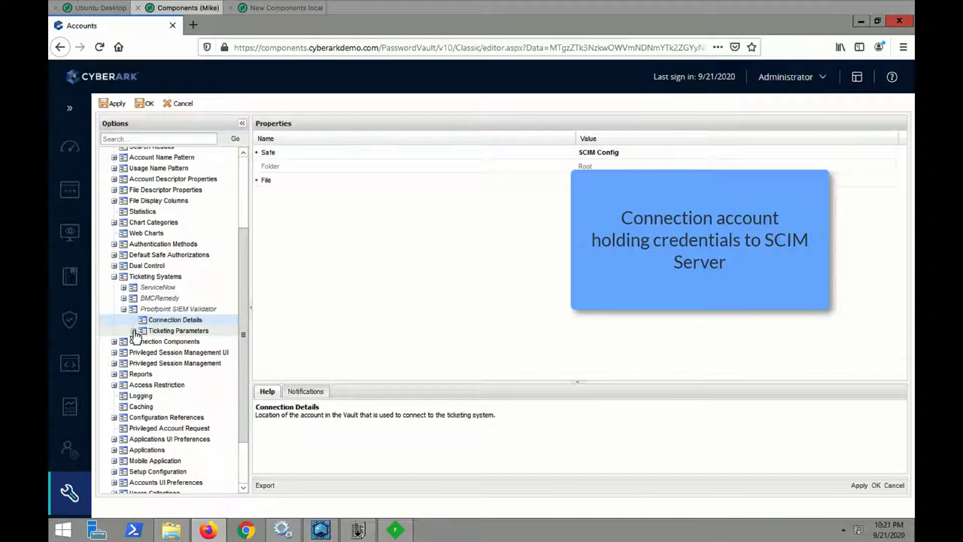
# Review SystemConfiguration's ProxyURL, DenyErrorMessage, SCIMServerBaseURL, ForbiddenGroup (Proofpoint-PhishedUsers) and FailsafeBypassCode
pyautogui.click(133, 331)
pyautogui.click(181, 343)
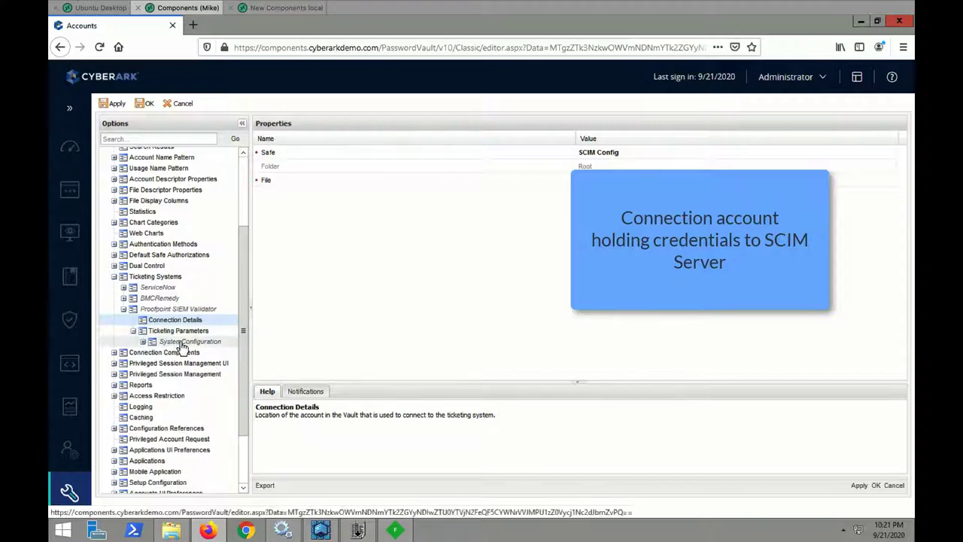
pyautogui.click(144, 343)
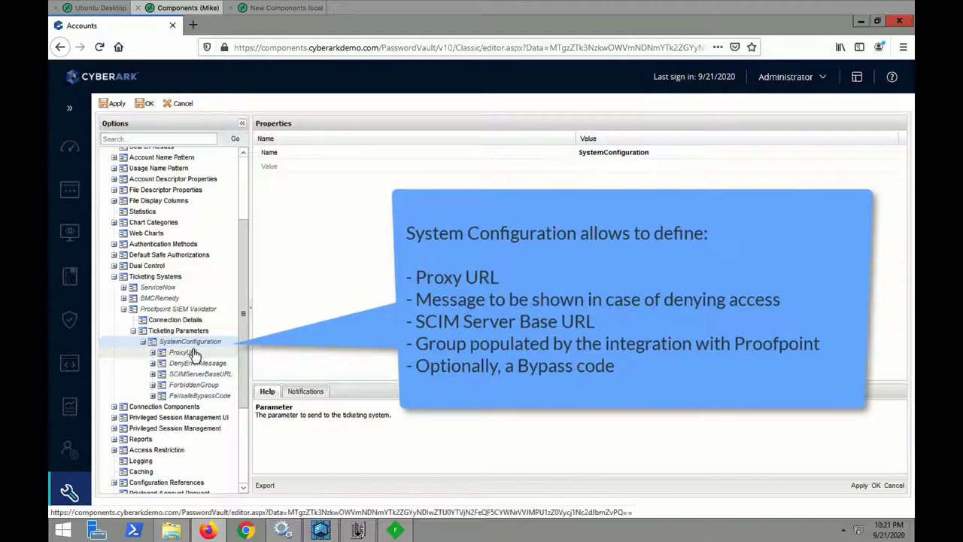
pyautogui.click(192, 352)
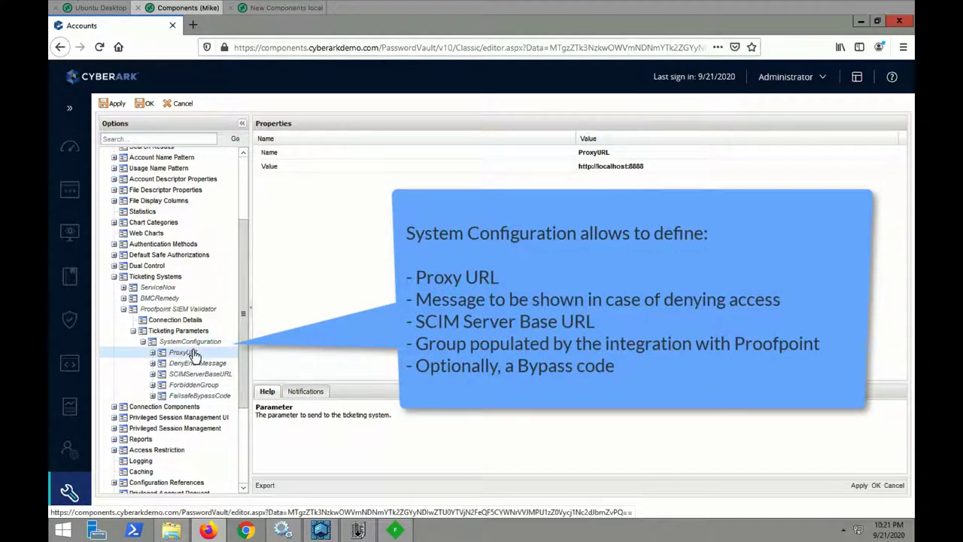
pyautogui.click(194, 367)
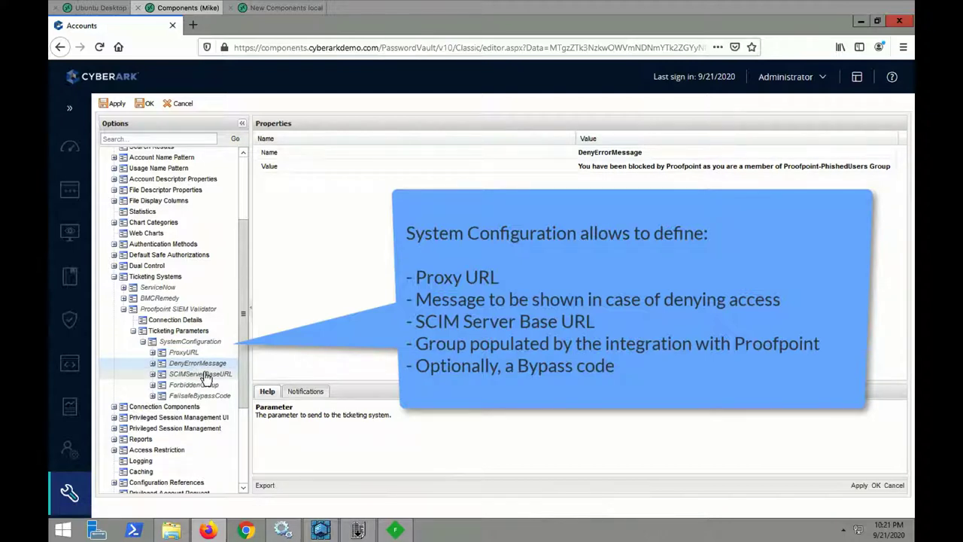
pyautogui.click(204, 376)
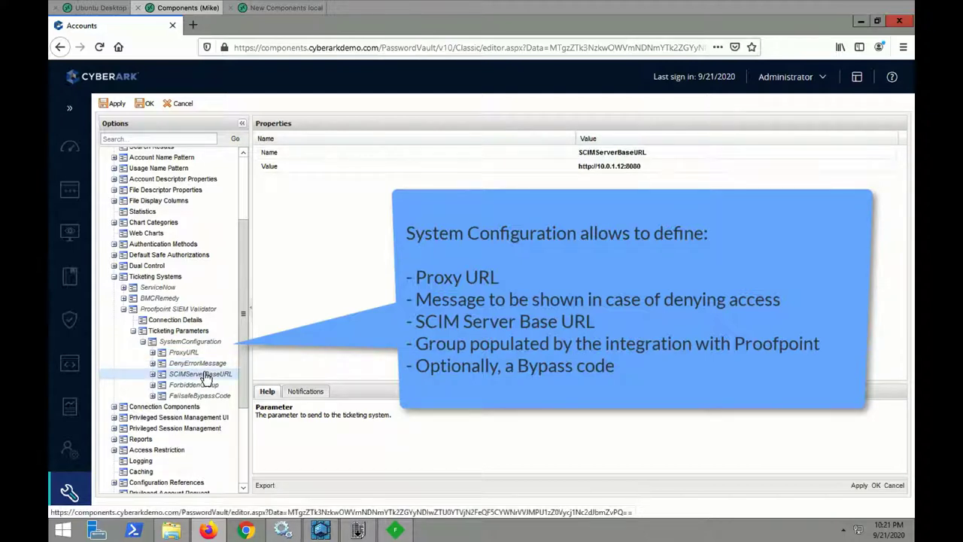
pyautogui.click(208, 385)
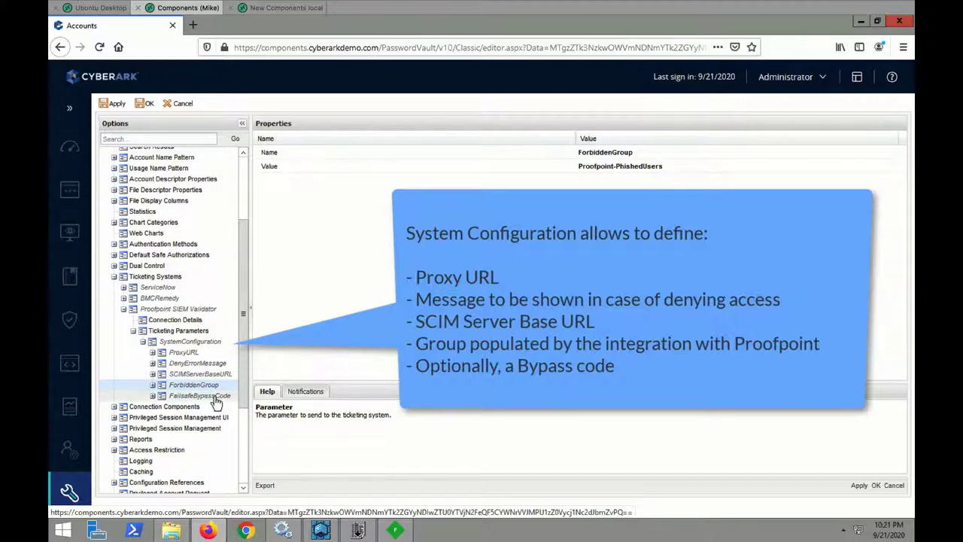
pyautogui.click(216, 399)
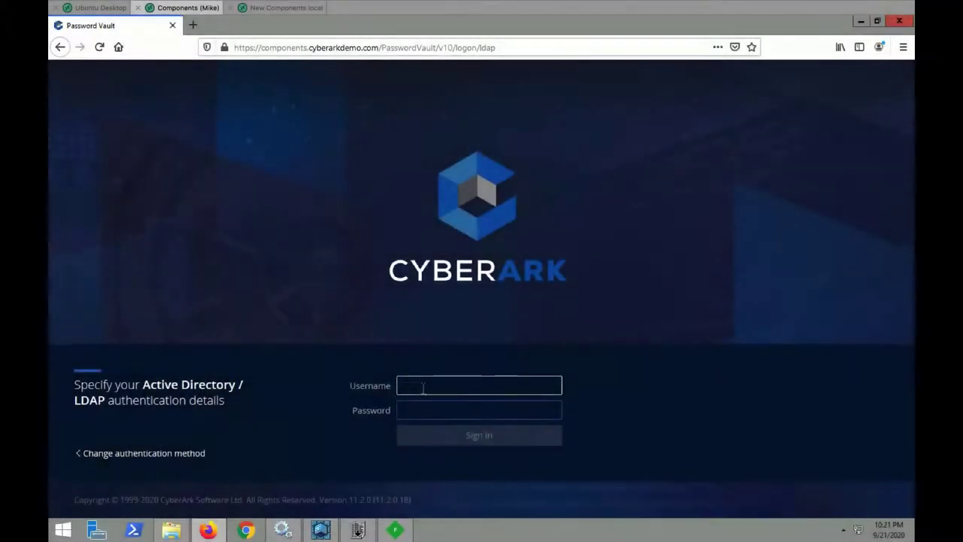
# Complete the LDAP sign-in and search the accounts for 'rhel'
pyautogui.press('Tab')
pyautogui.write('****')
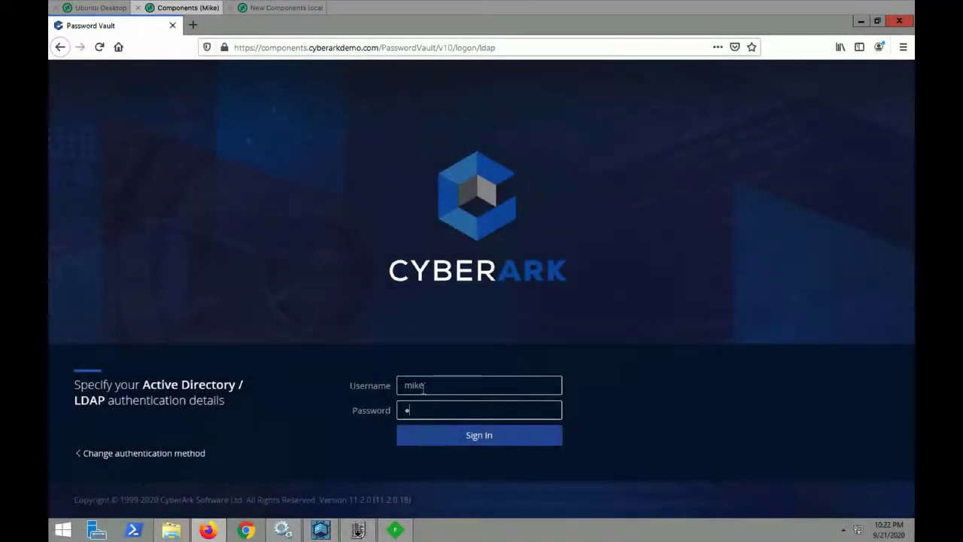
pyautogui.write('*****')
pyautogui.press('Return')
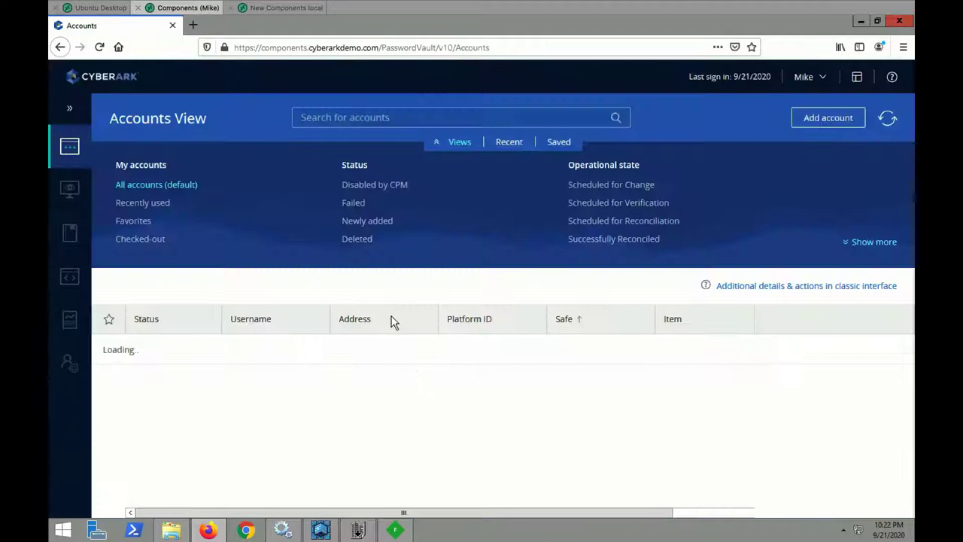
pyautogui.click(324, 117)
pyautogui.write('rhel')
pyautogui.press('Return')
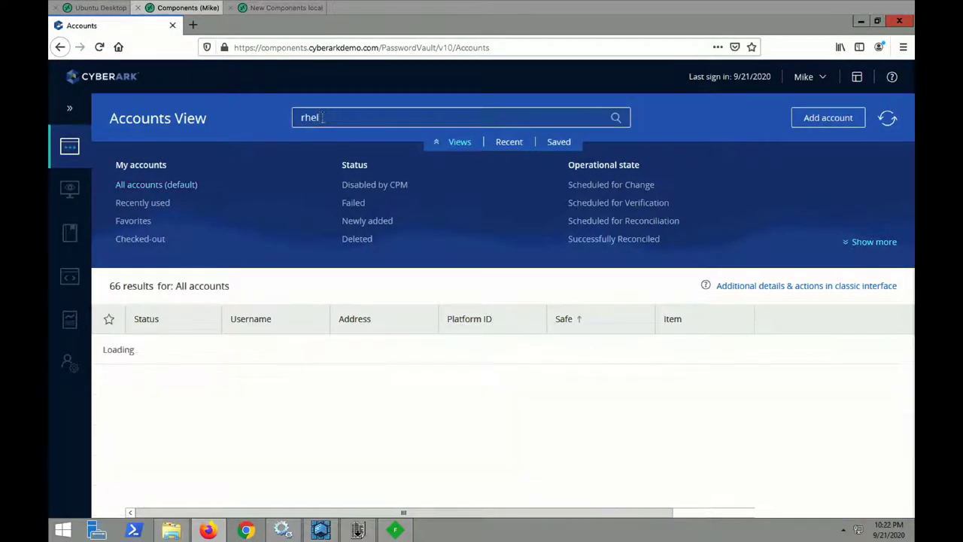
# Try revealing the rhel7 root password in the classic interface (Proofpoint blocks it), then connect to root
pyautogui.click(243, 380)
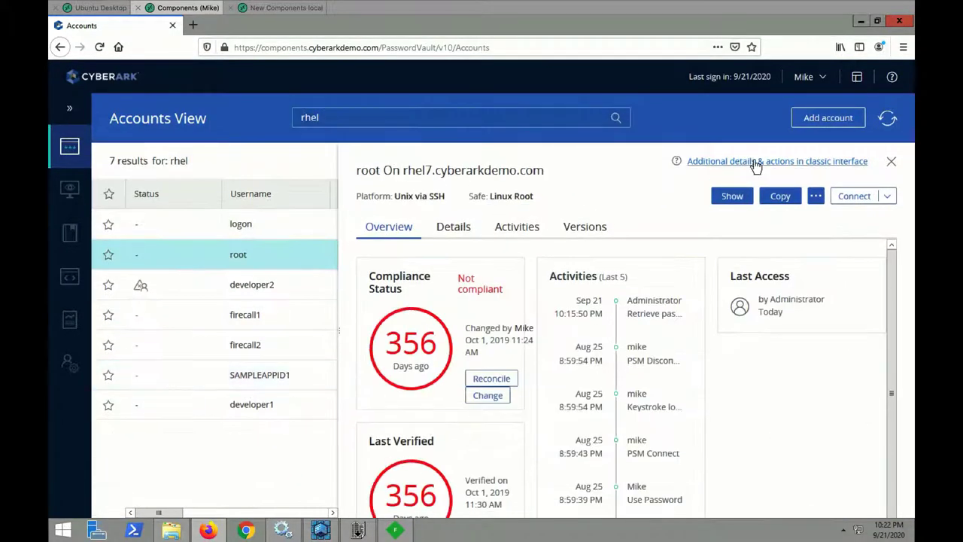
pyautogui.click(756, 161)
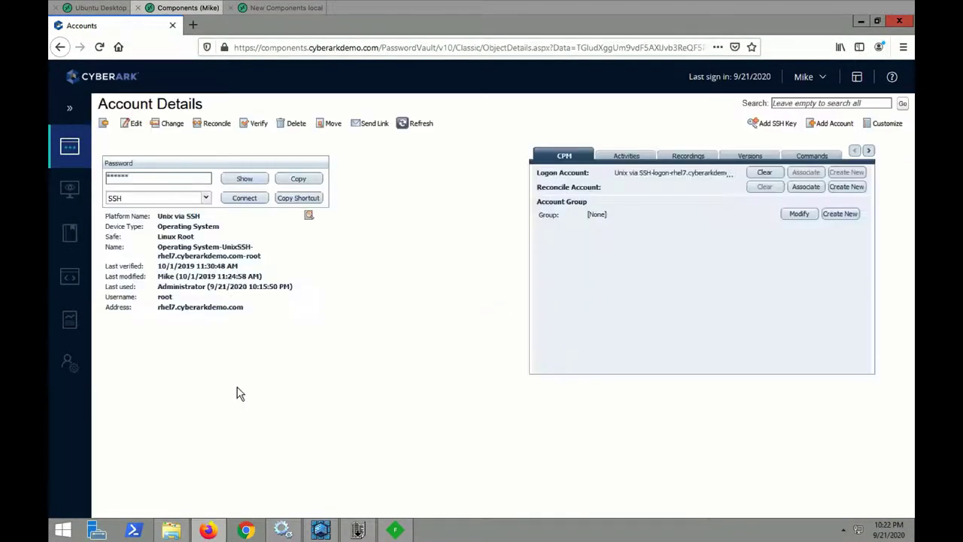
pyautogui.click(245, 180)
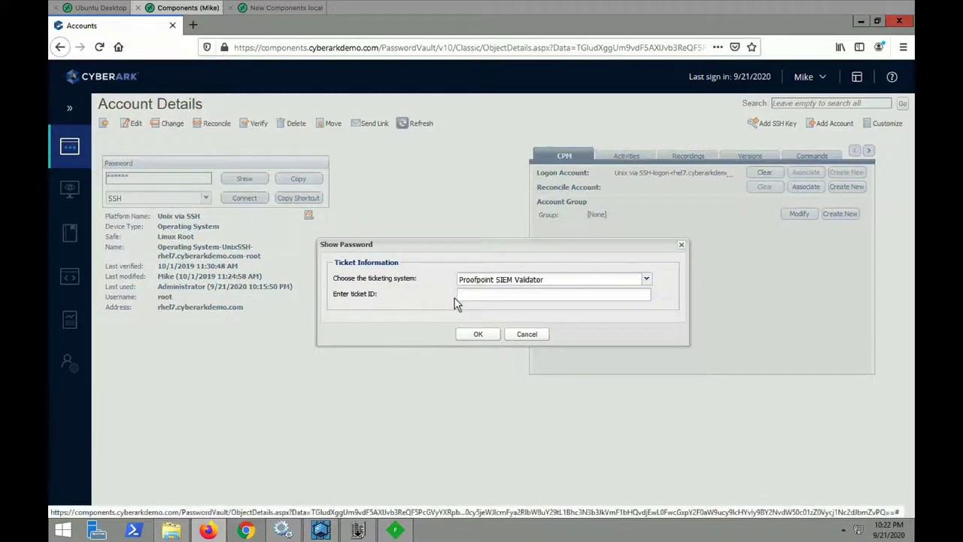
pyautogui.click(480, 337)
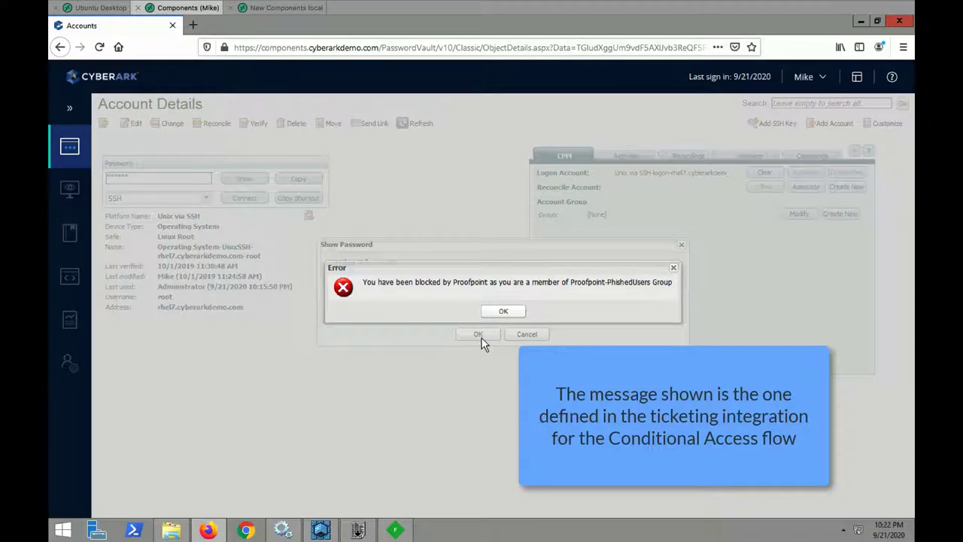
pyautogui.click(506, 313)
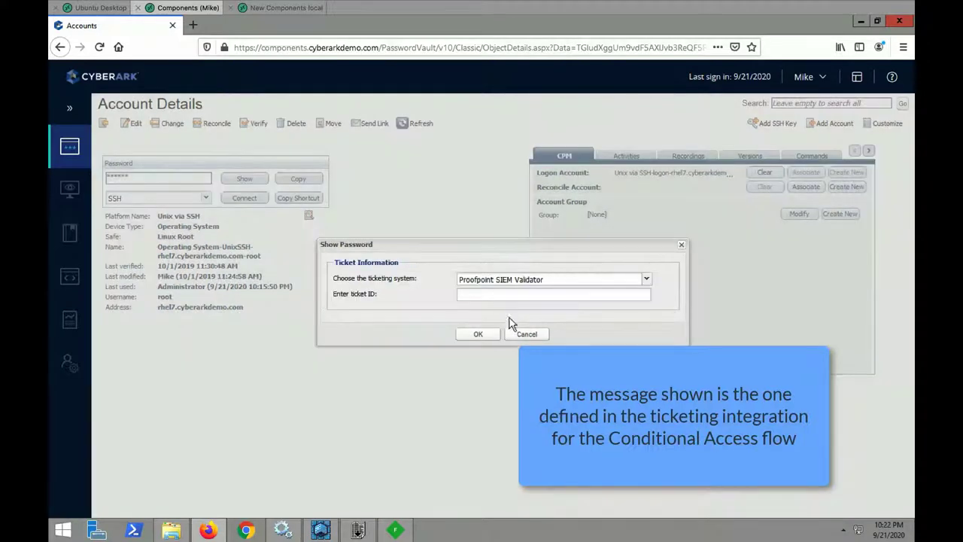
pyautogui.click(526, 334)
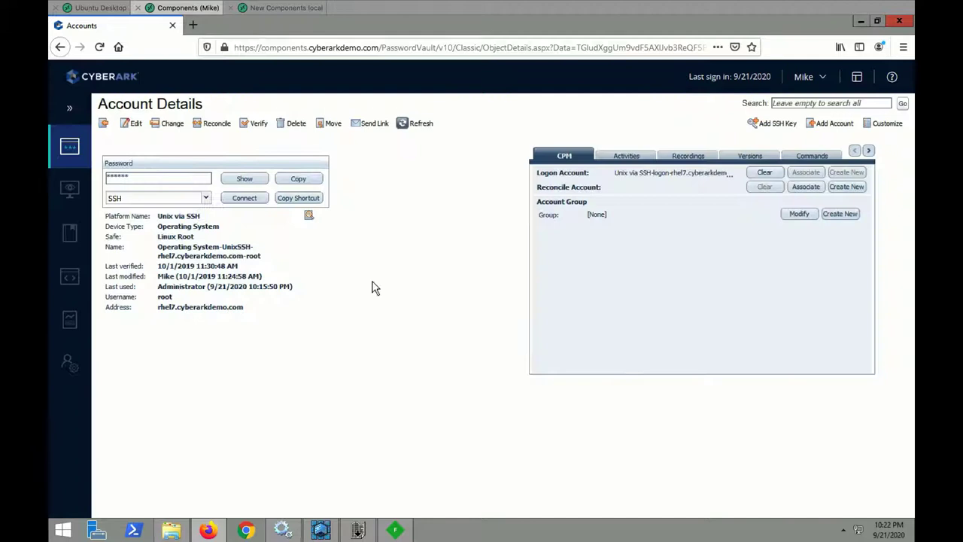
pyautogui.click(244, 198)
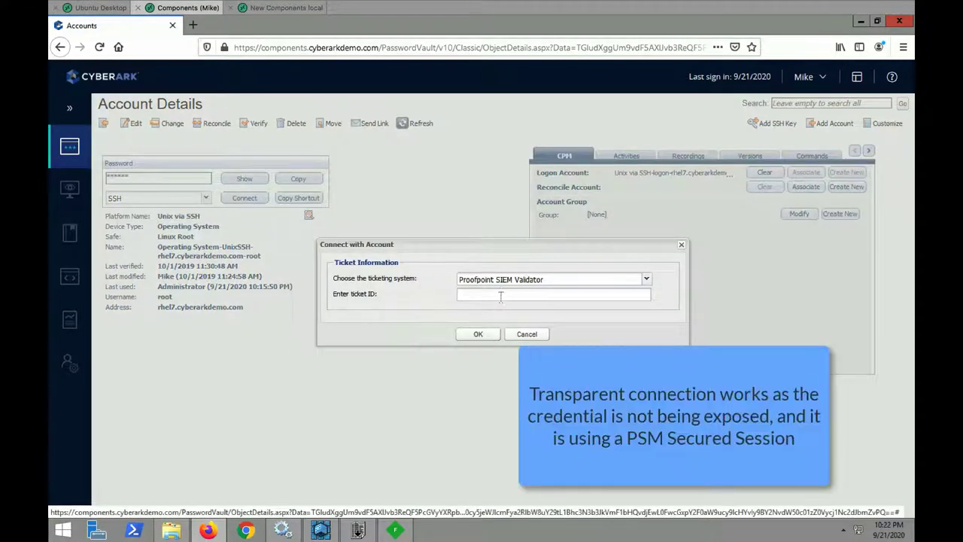
pyautogui.click(486, 335)
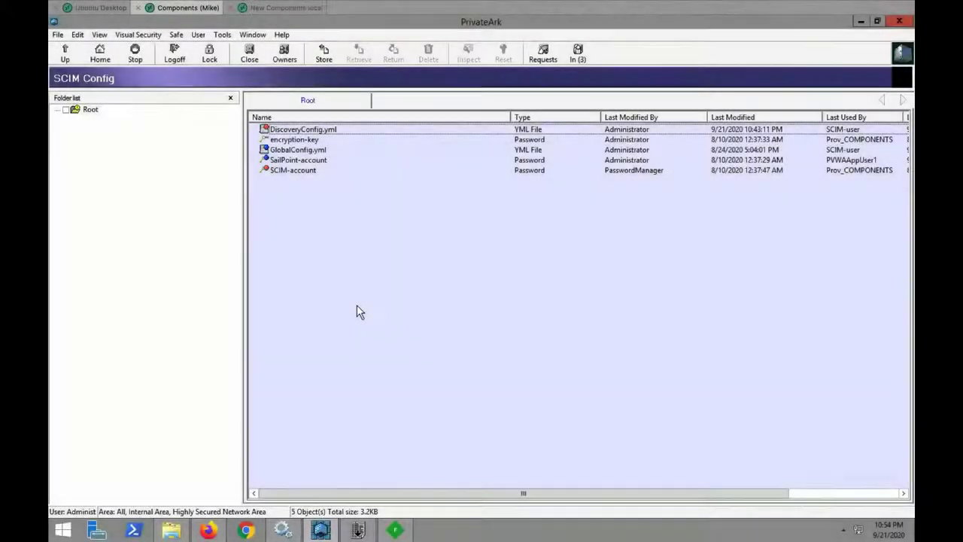
# Open DiscoveryConfig.yml and highlight the endpoint and syncToGroup VeryAttackedPeople lines
pyautogui.doubleClick(353, 130)
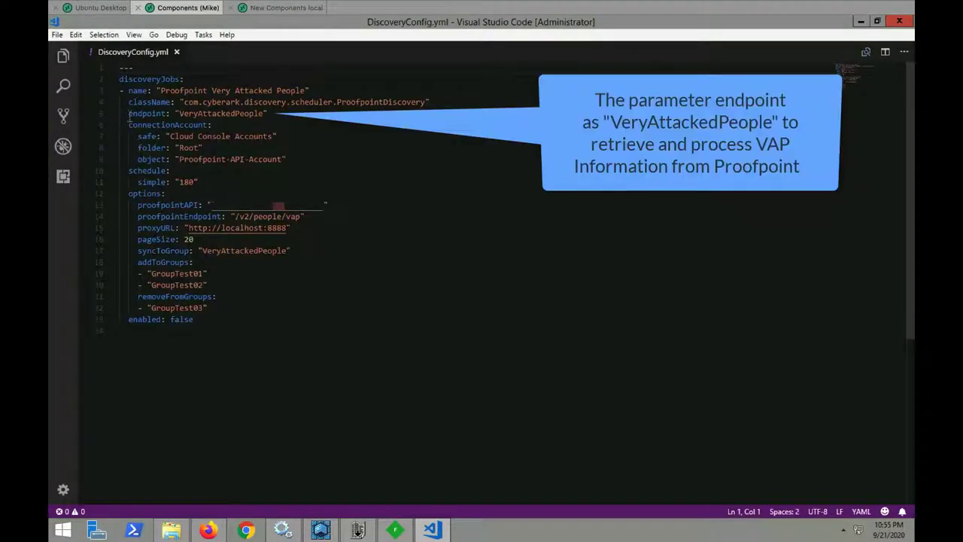
pyautogui.moveTo(128, 114); pyautogui.dragTo(273, 114)
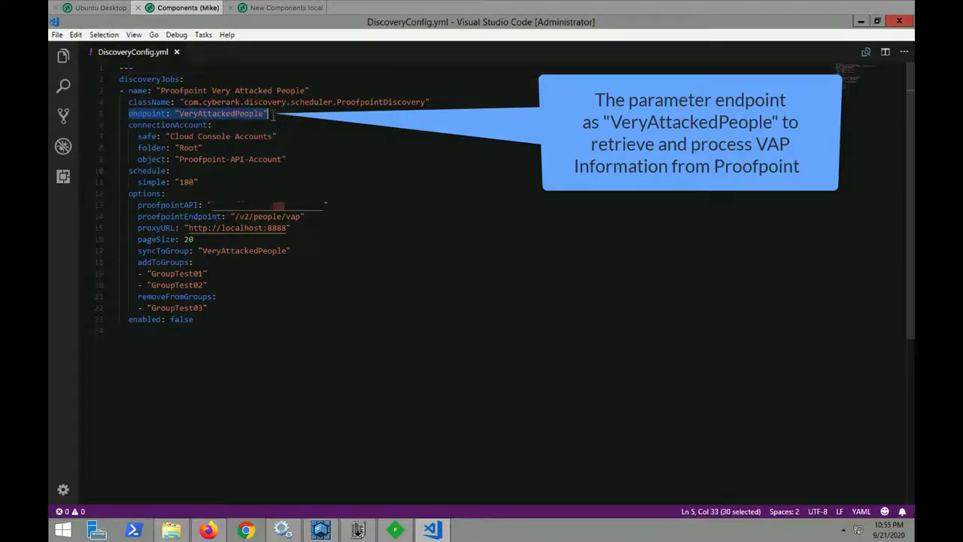
pyautogui.click(304, 122)
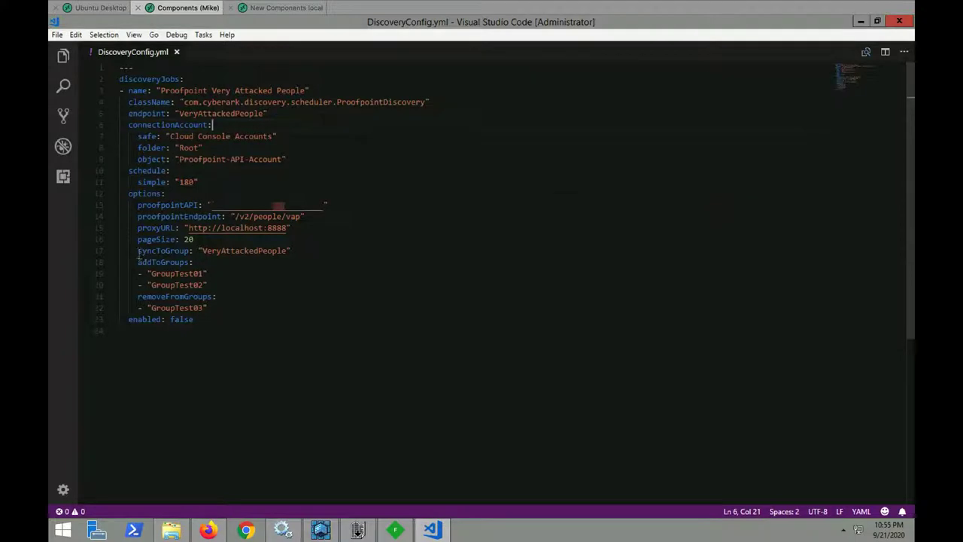
pyautogui.moveTo(137, 252); pyautogui.dragTo(298, 251)
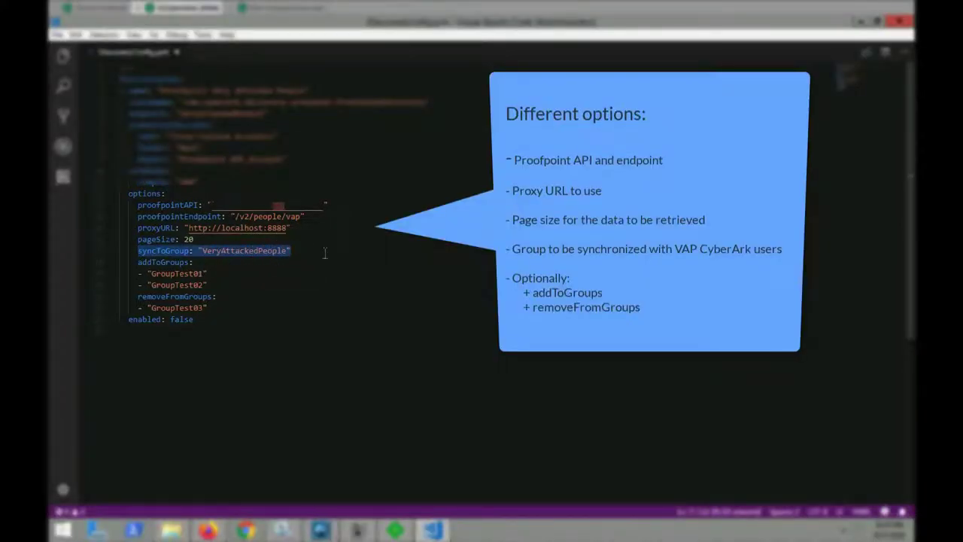
pyautogui.click(325, 253)
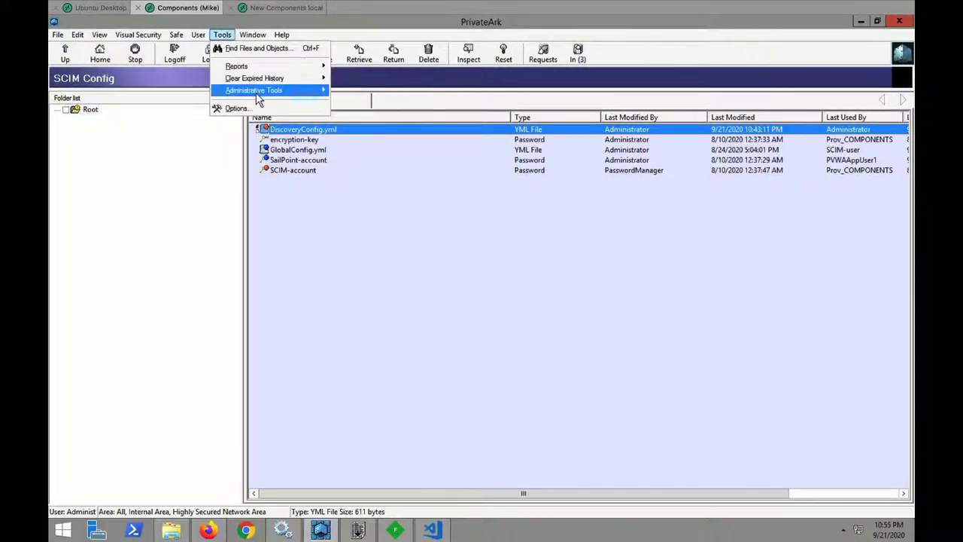
pyautogui.moveTo(256, 92)
pyautogui.click(369, 95)
pyautogui.scroll(-15, 439, 361)
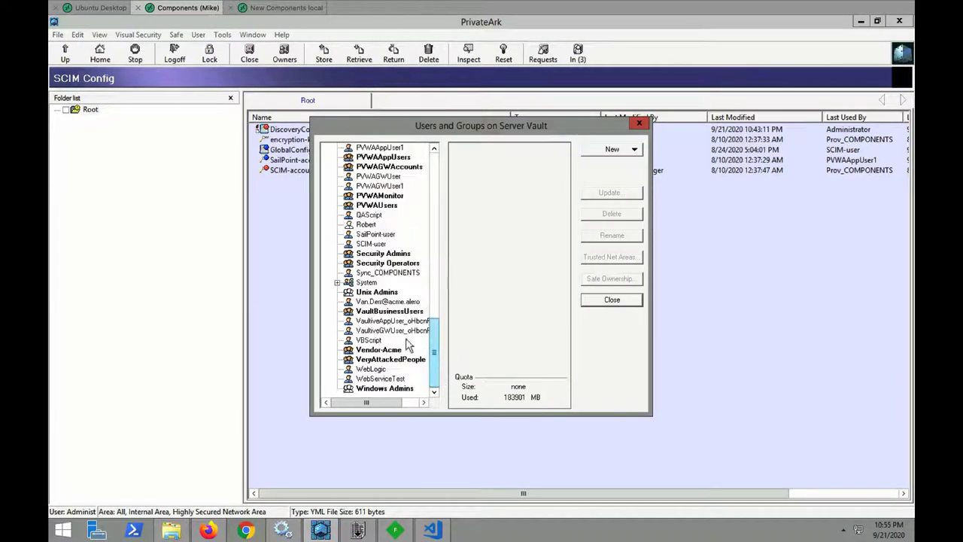
pyautogui.click(370, 360)
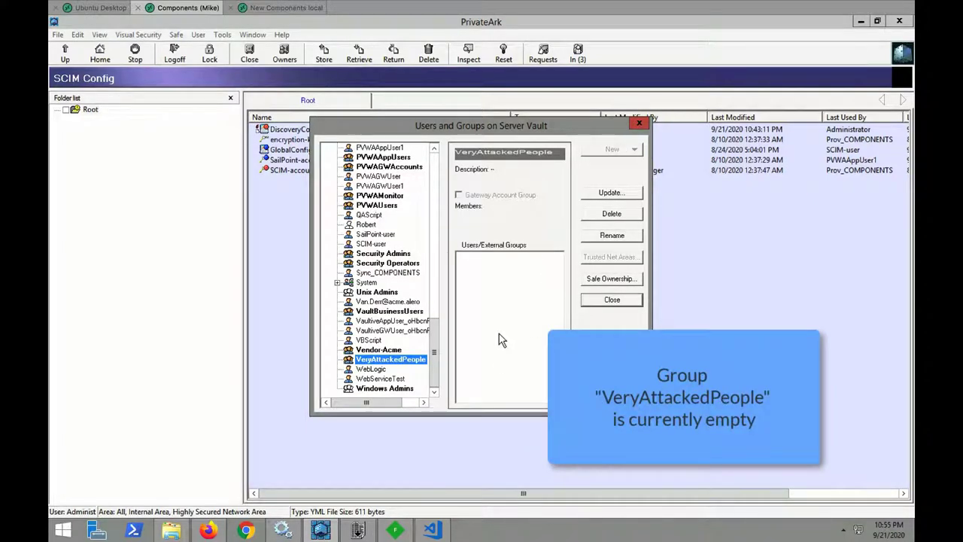
pyautogui.click(610, 304)
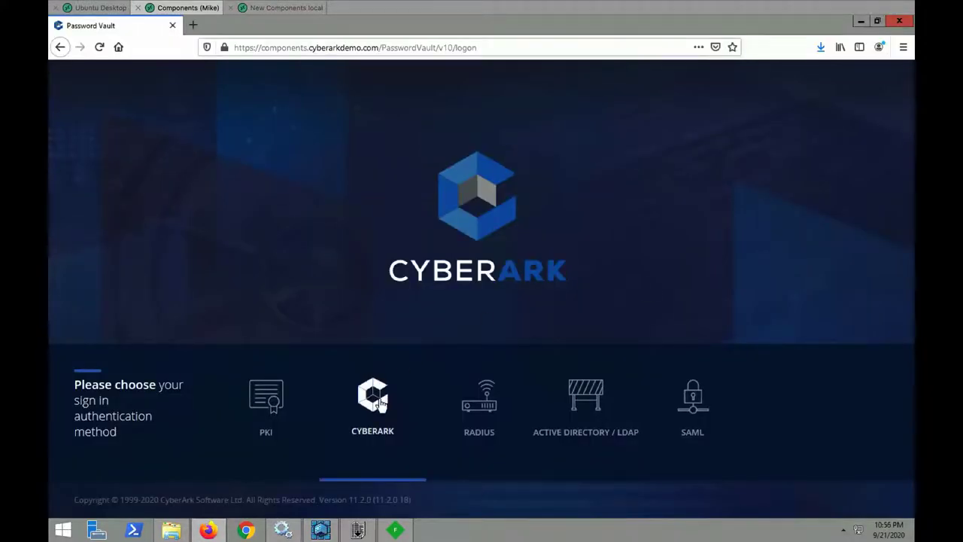
# Sign in with CyberArk authentication as administrator, entering the account password
pyautogui.click(381, 403)
pyautogui.write('a')
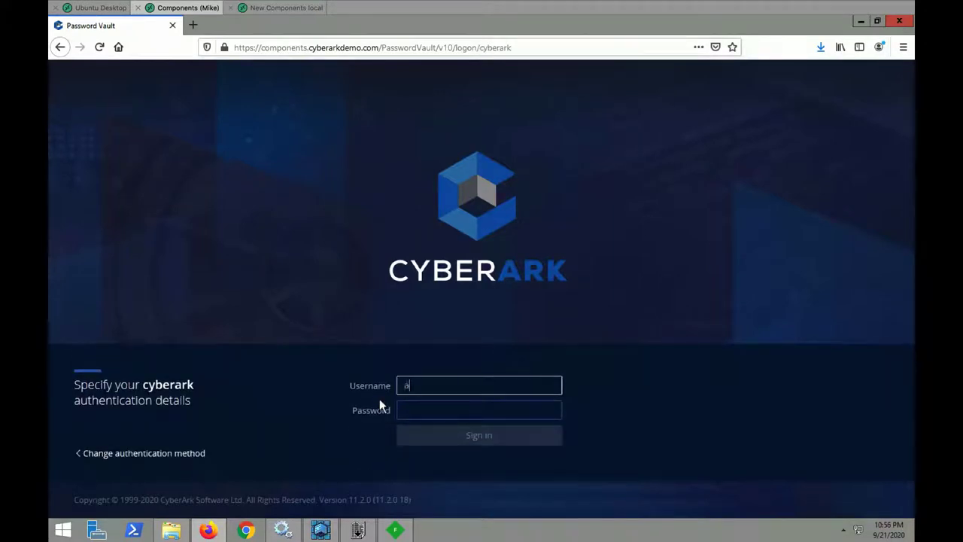
pyautogui.write('dministrator')
pyautogui.press('Tab')
pyautogui.write('Cyberark1')
pyautogui.press('Return')
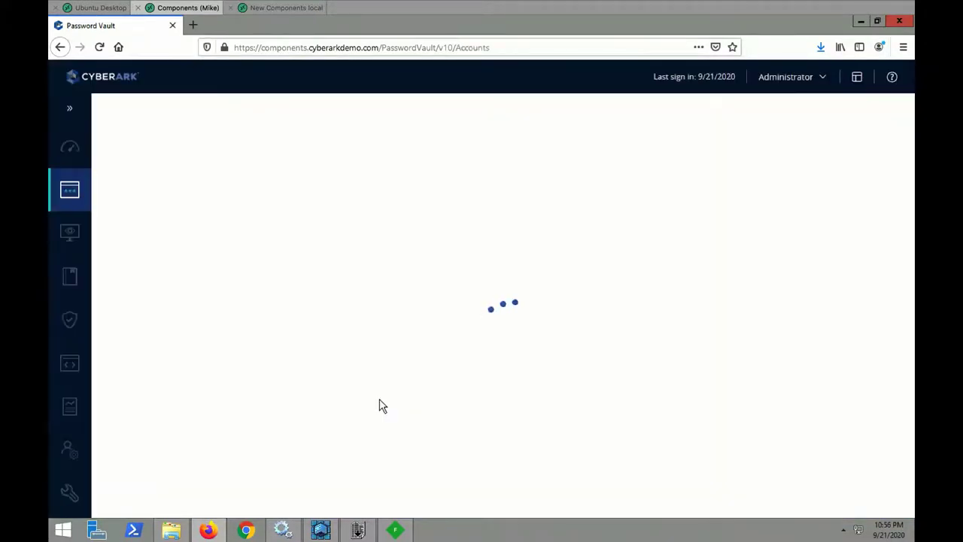
# Open Administration > Platform Management and scroll the target account platforms to Unix via SSH
pyautogui.click(69, 493)
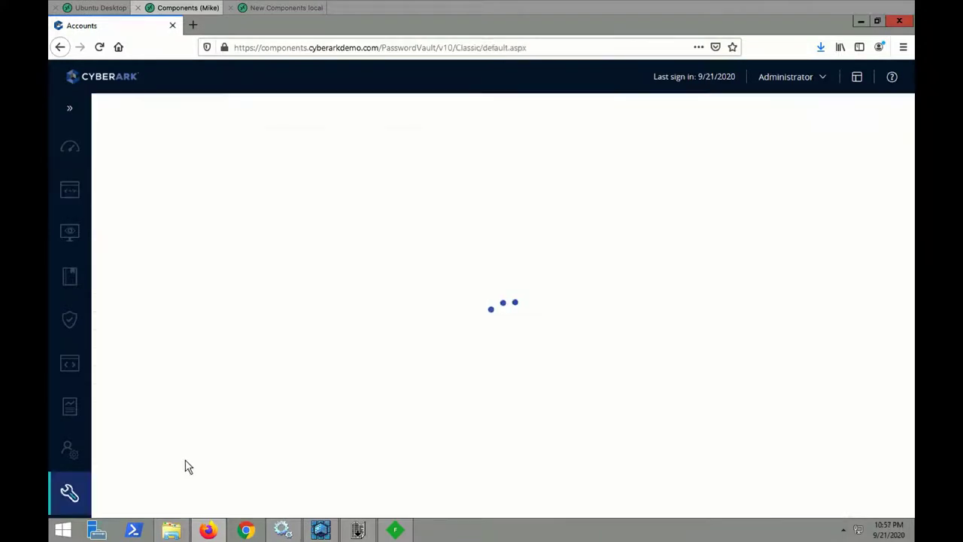
pyautogui.scroll(-1, 155, 243)
pyautogui.click(134, 249)
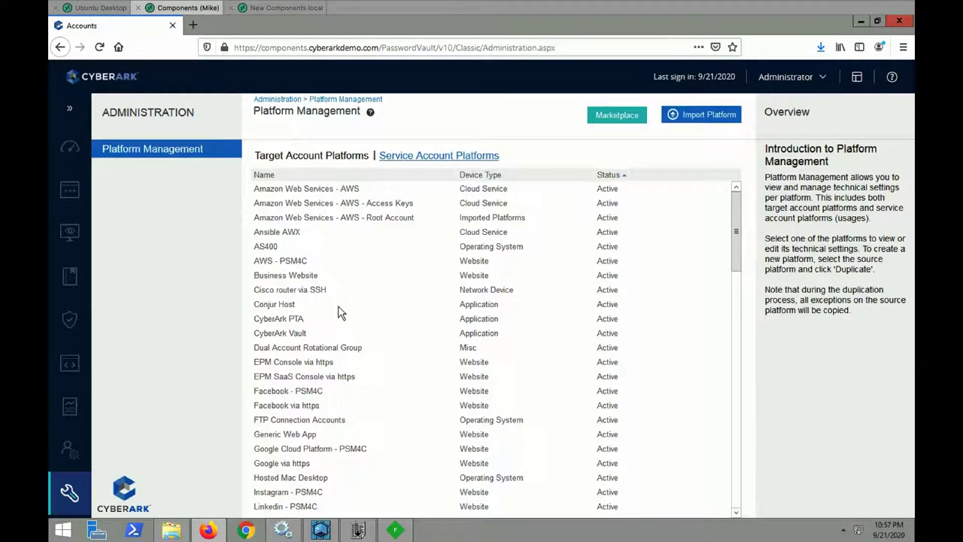
pyautogui.scroll(-1, 338, 312)
pyautogui.scroll(-9, 389, 376)
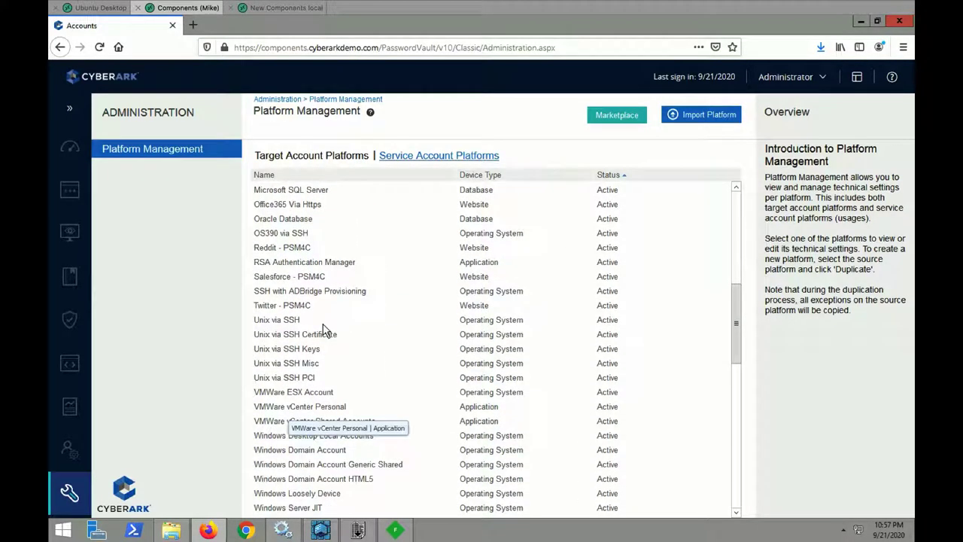
# Edit the Unix via SSH platform and view VeryAttackedPeople under Recorded Users and Groups
pyautogui.click(323, 324)
pyautogui.click(834, 498)
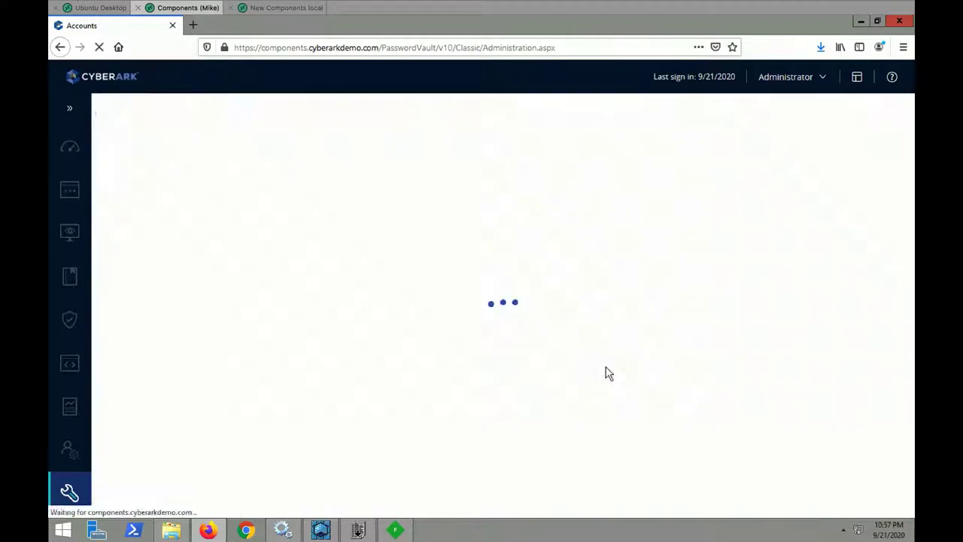
pyautogui.click(114, 163)
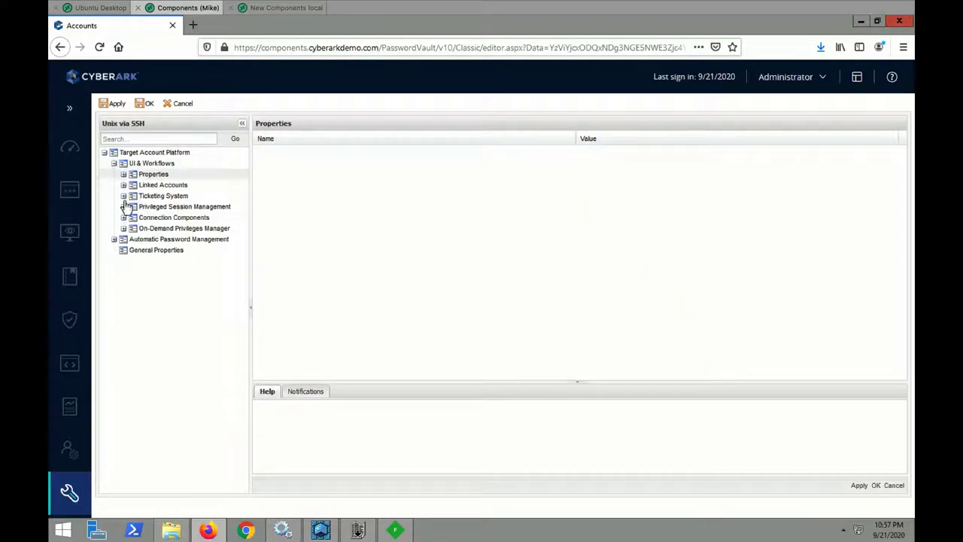
pyautogui.click(123, 206)
pyautogui.click(133, 240)
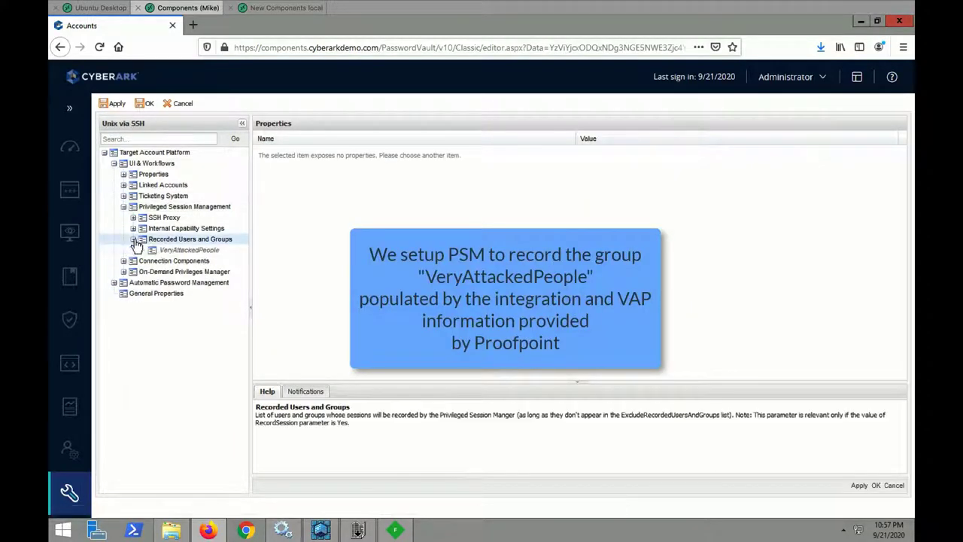
pyautogui.click(189, 250)
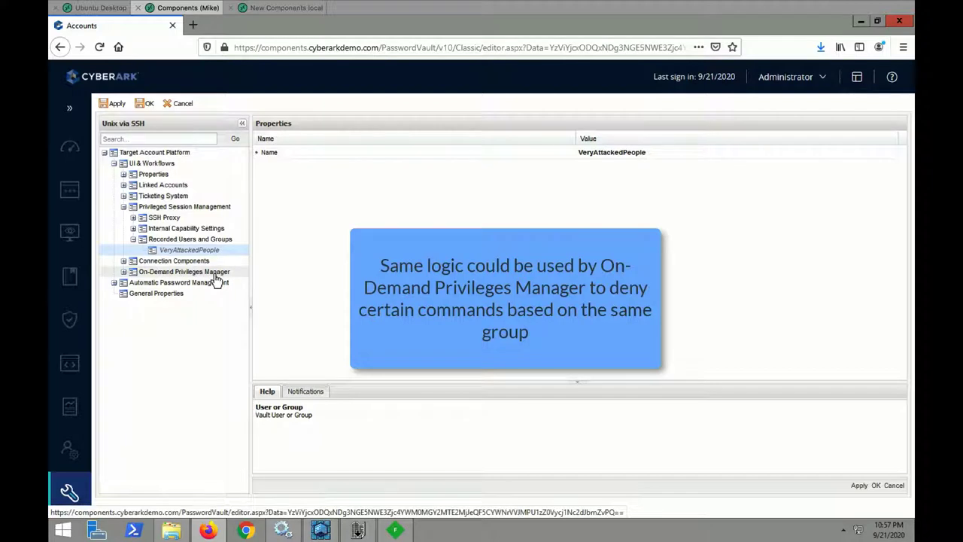
# Expand the On-Demand Privileges Manager settings of the Unix via SSH platform
pyautogui.click(214, 273)
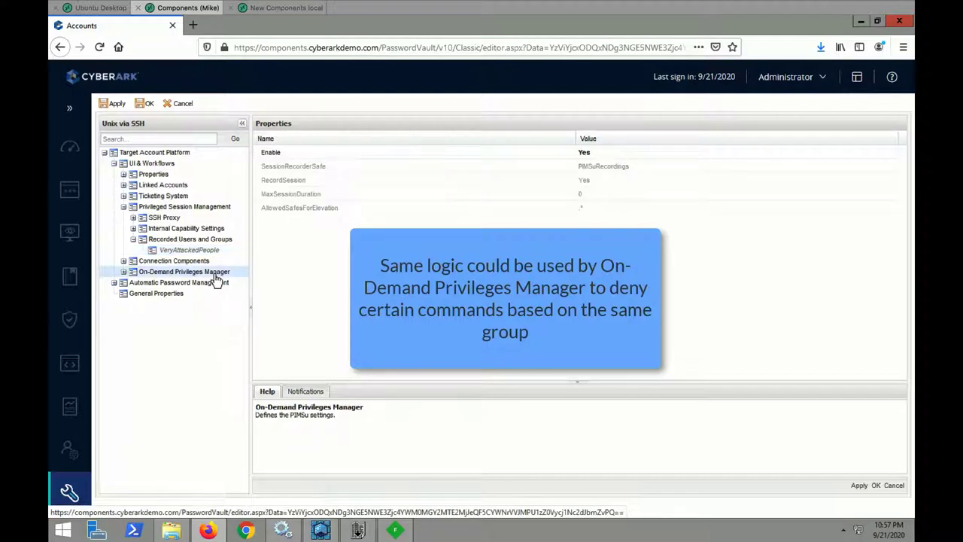
pyautogui.click(123, 272)
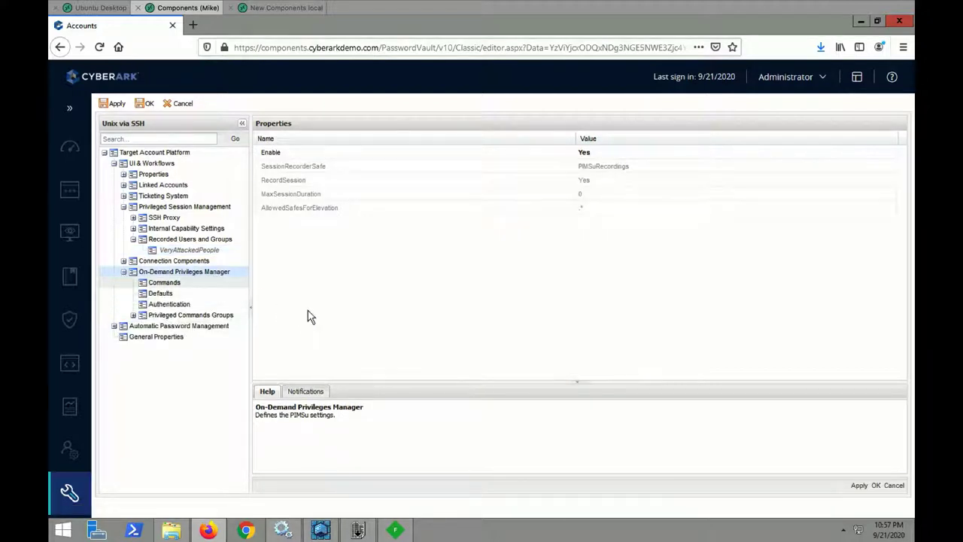
pyautogui.click(822, 78)
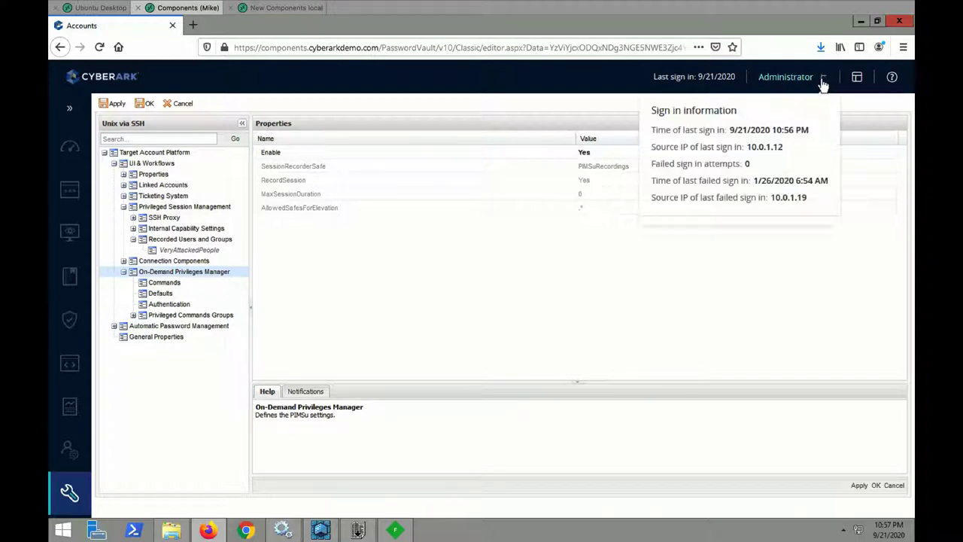
# Sign out of the administrator session and sign back in via Active Directory / LDAP as the user
pyautogui.click(679, 284)
pyautogui.click(585, 406)
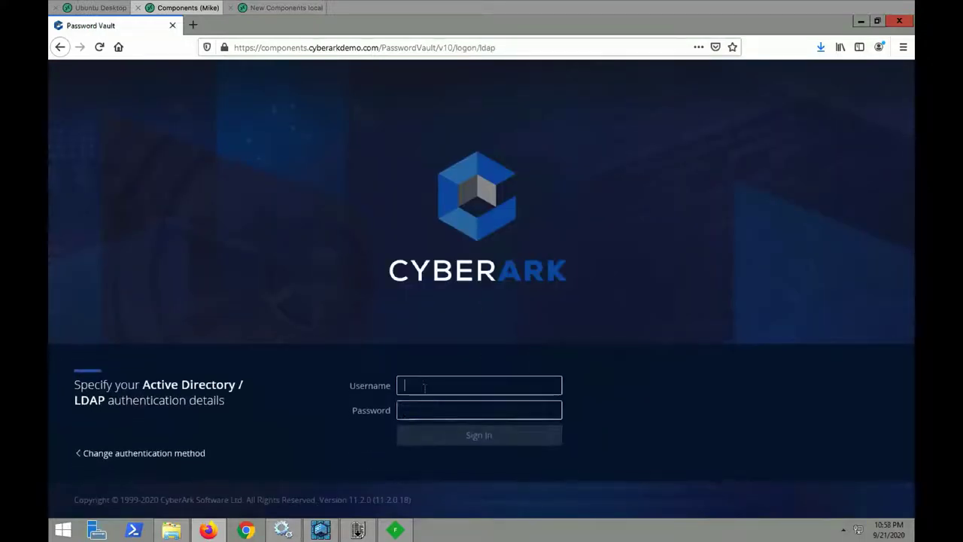
pyautogui.write('mike')
pyautogui.press('Tab')
pyautogui.write('••')
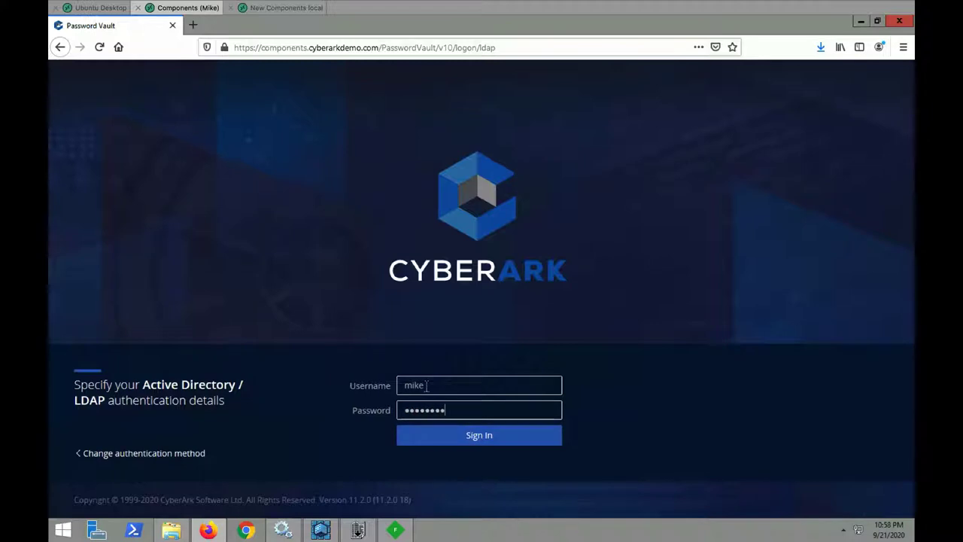
pyautogui.write('••••••')
pyautogui.press('Return')
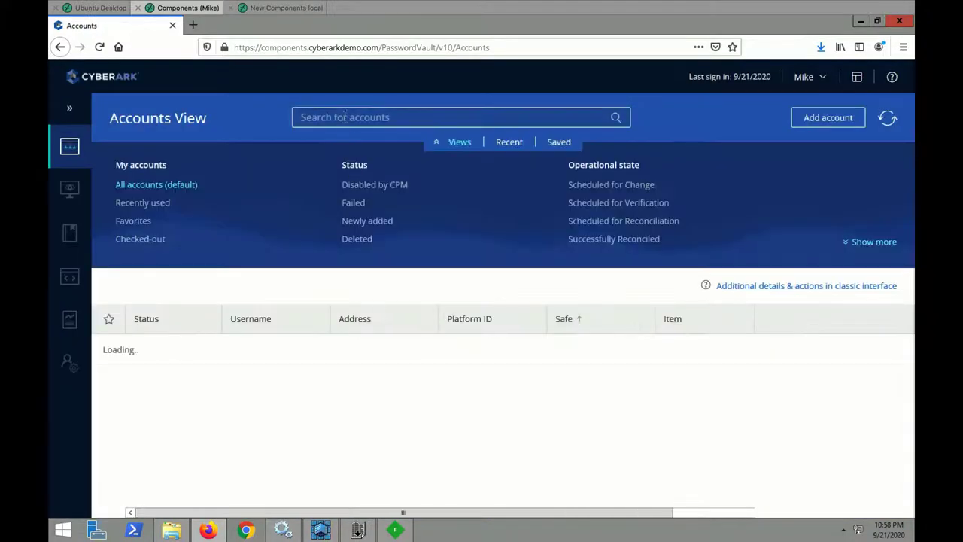
# Search for rhel and connect to the rhel7 root account, allowing connection files automatically
pyautogui.click(345, 117)
pyautogui.write('r')
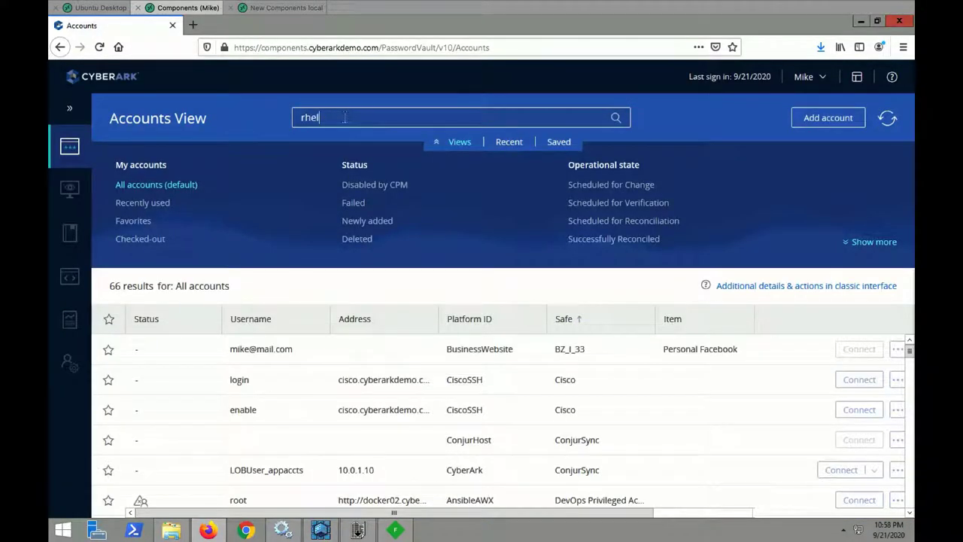
pyautogui.write('hel')
pyautogui.press('Return')
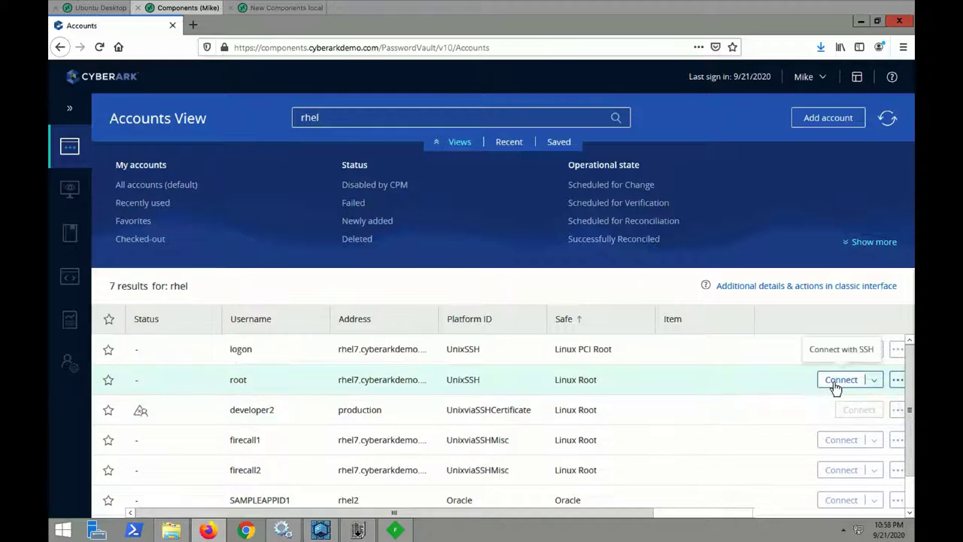
pyautogui.click(834, 382)
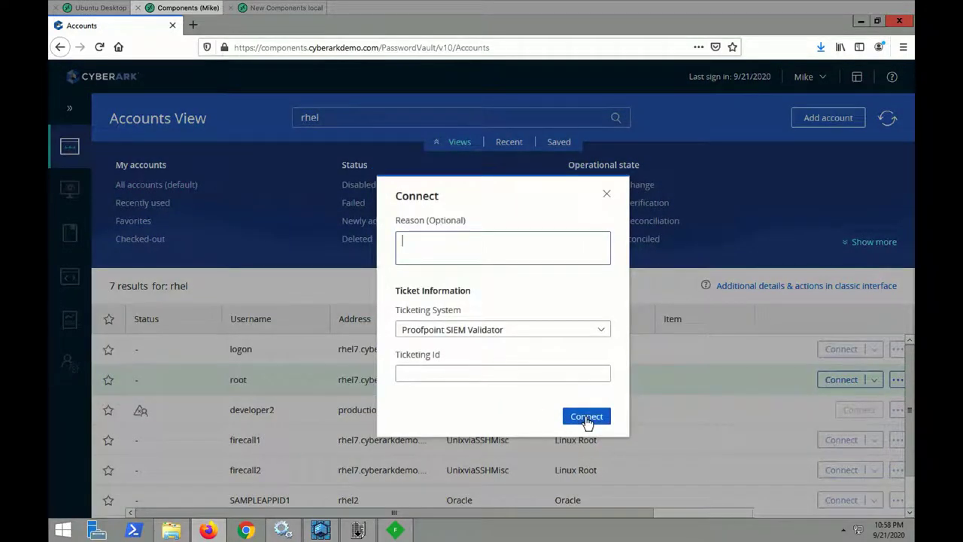
pyautogui.click(584, 416)
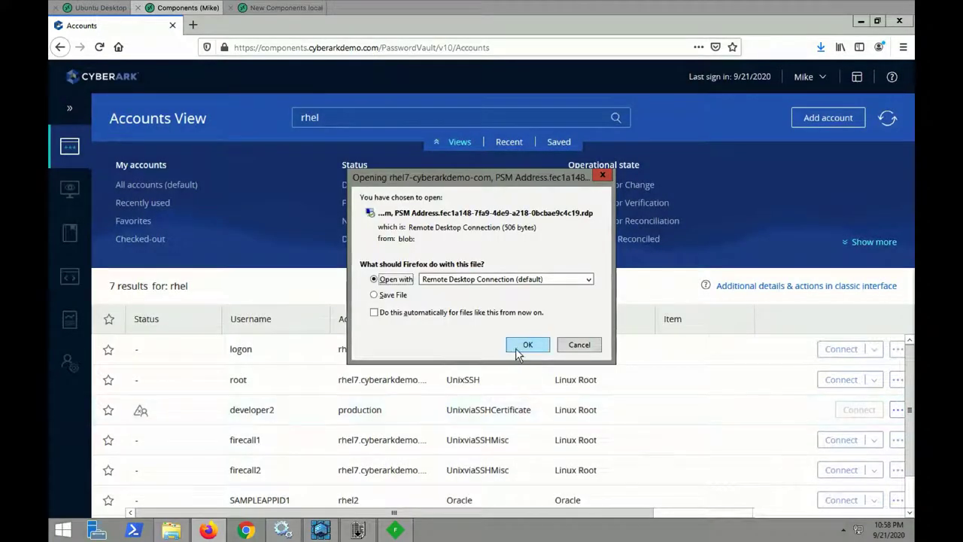
pyautogui.click(500, 314)
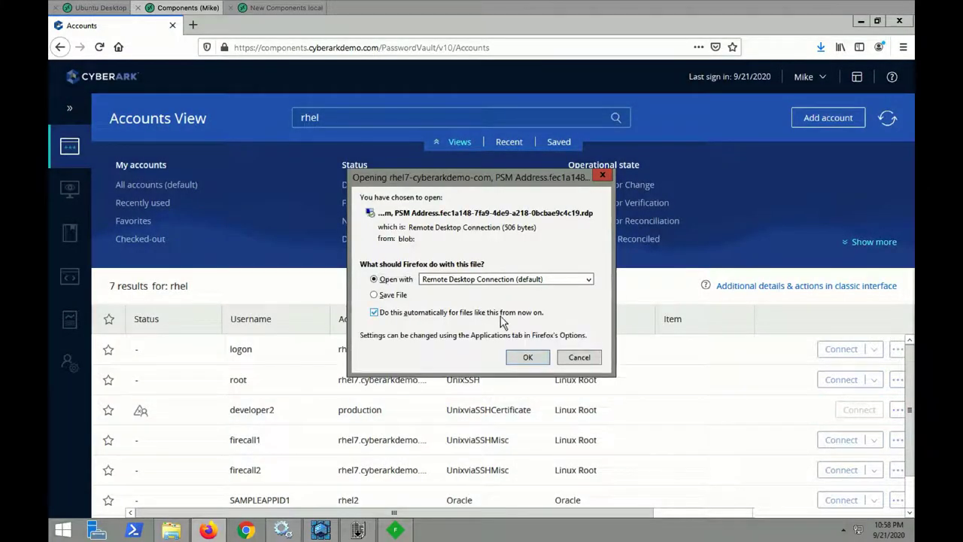
pyautogui.click(528, 359)
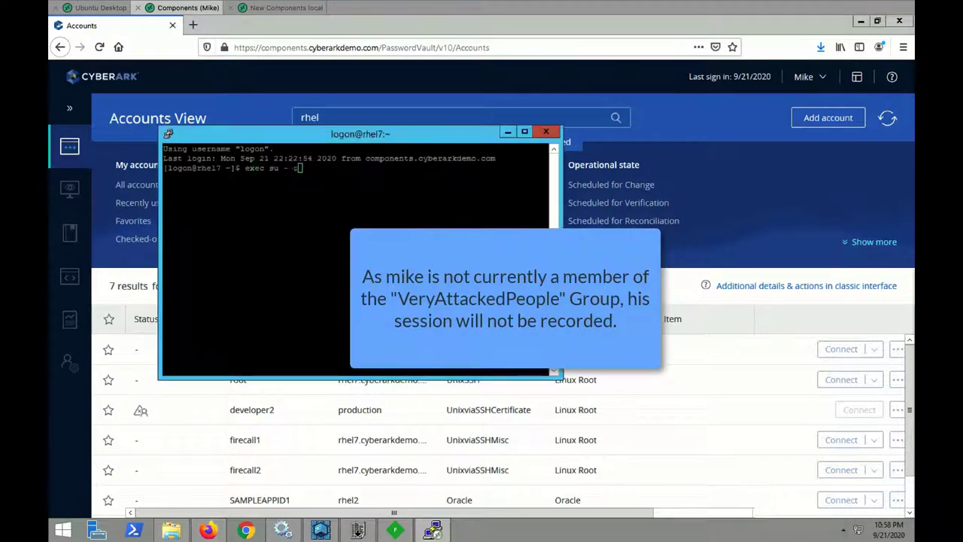
# In the root shell, list files with ls -lrt and then exit the session
pyautogui.press('Return')
pyautogui.press('Return')
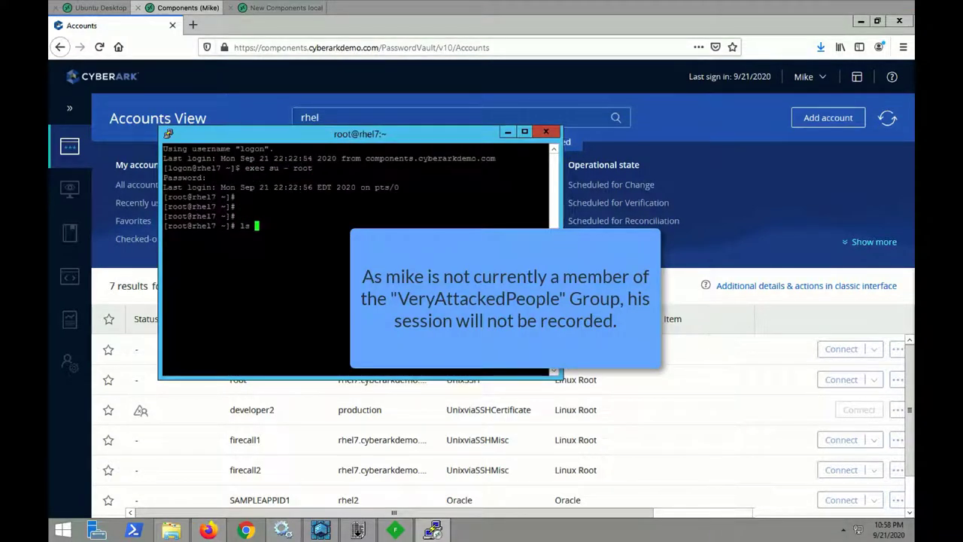
pyautogui.write('ls -lrt')
pyautogui.press('Return')
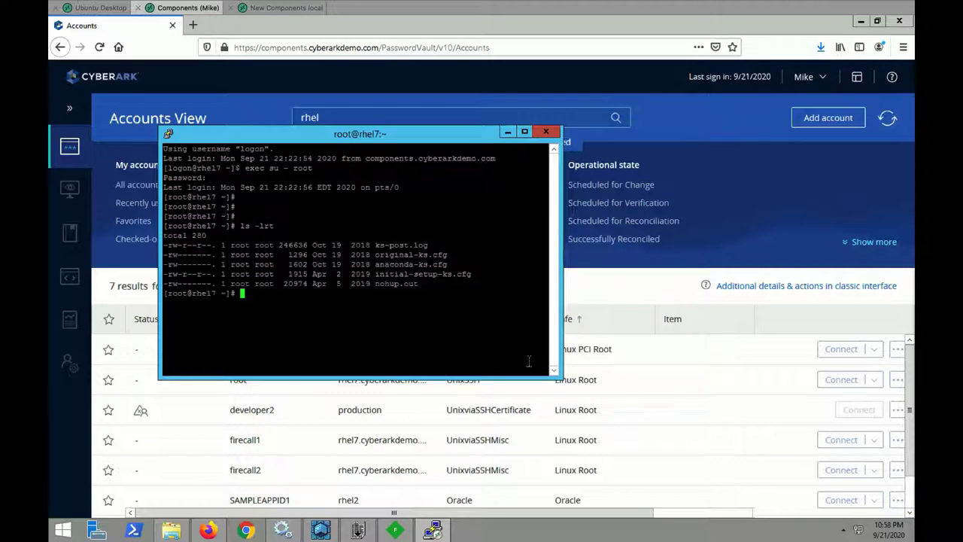
pyautogui.write('exit')
pyautogui.press('Return')
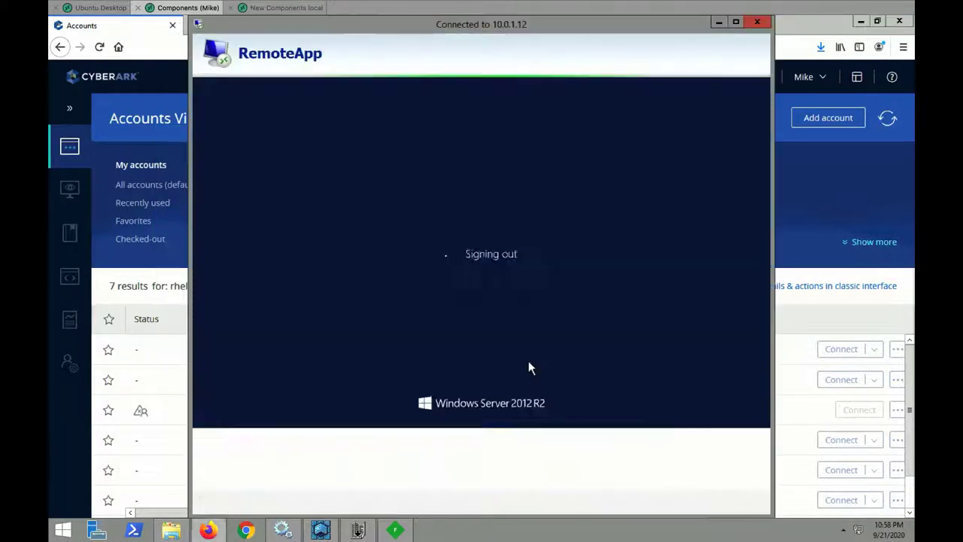
# Sign out of the web portal and open DiscoveryConfig.yml from PrivateArk for editing
pyautogui.click(809, 76)
pyautogui.click(813, 282)
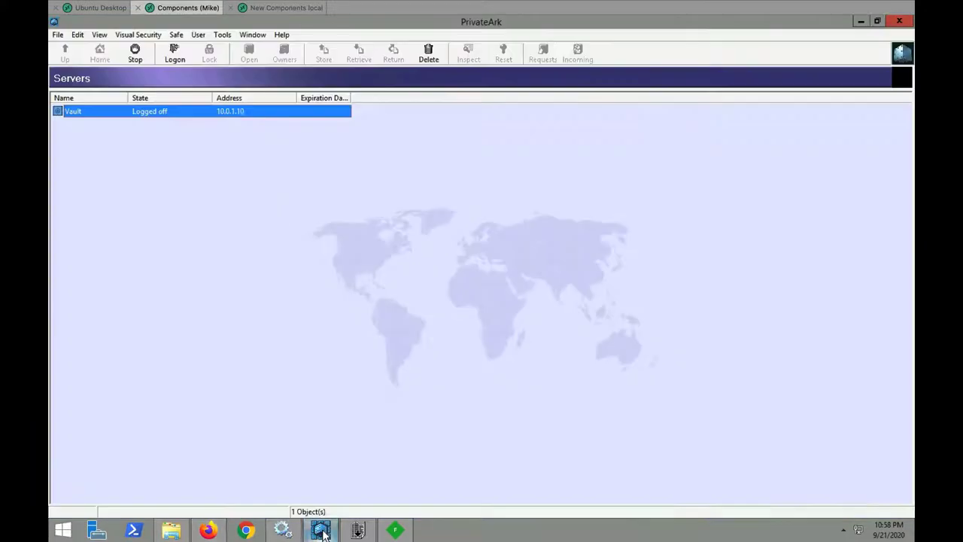
pyautogui.doubleClick(248, 115)
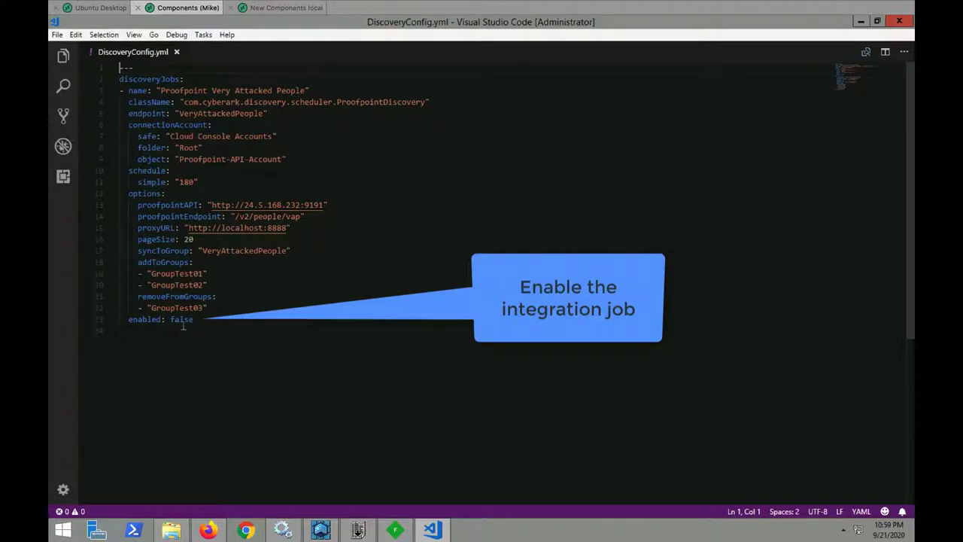
# Change the enabled value in DiscoveryConfig.yml from false to true and save it
pyautogui.doubleClick(182, 320)
pyautogui.write('true')
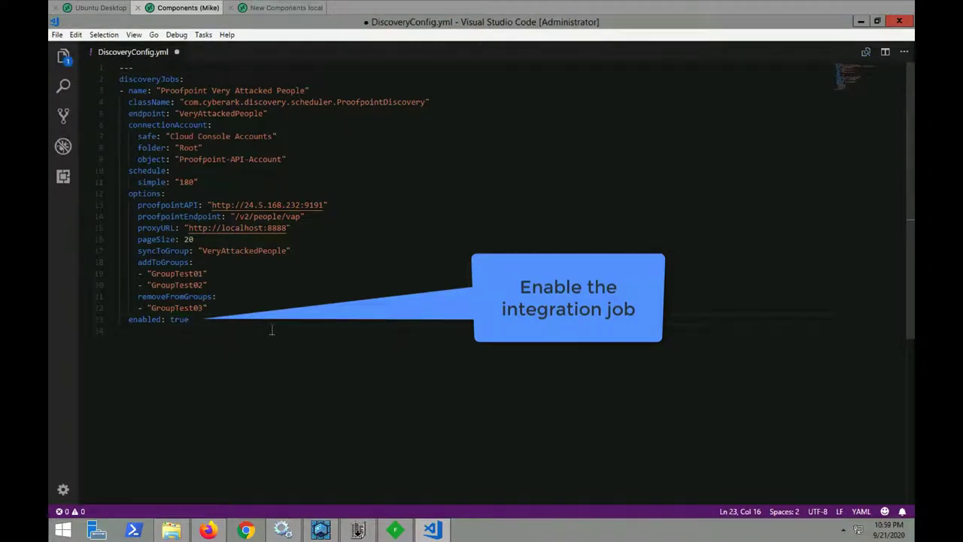
pyautogui.hotkey('ctrl', 's')
# Close VS Code to store the config file, then stop the CyberArk SCIM Server service
pyautogui.click(899, 21)
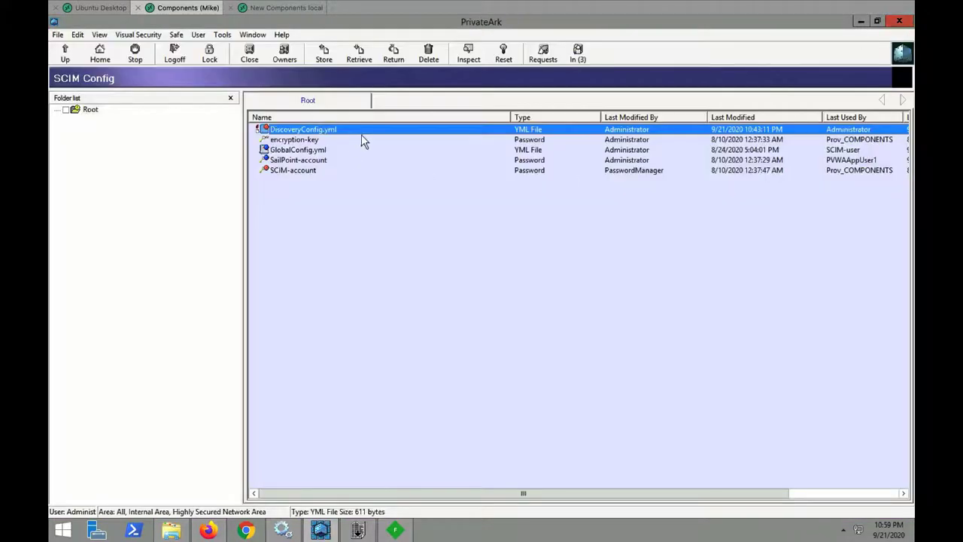
pyautogui.click(283, 530)
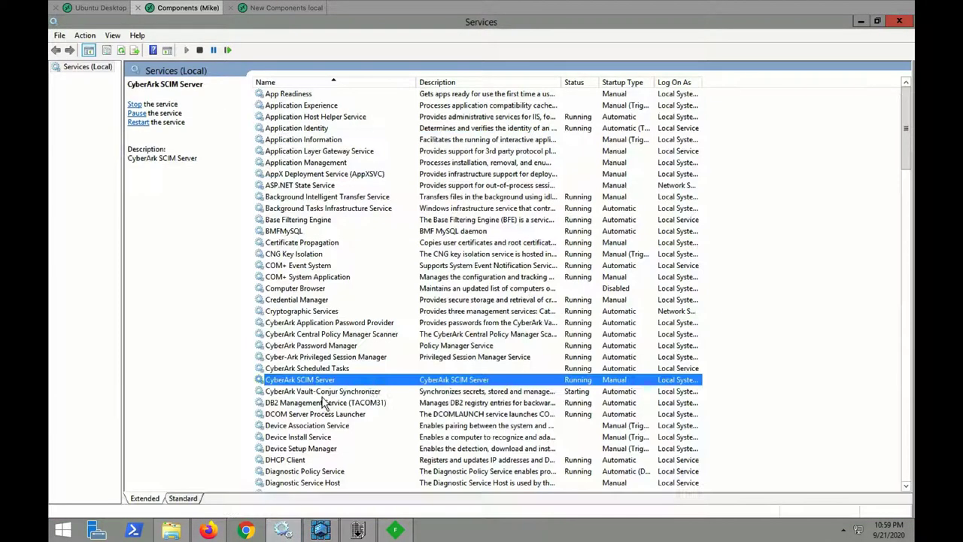
pyautogui.rightClick(380, 384)
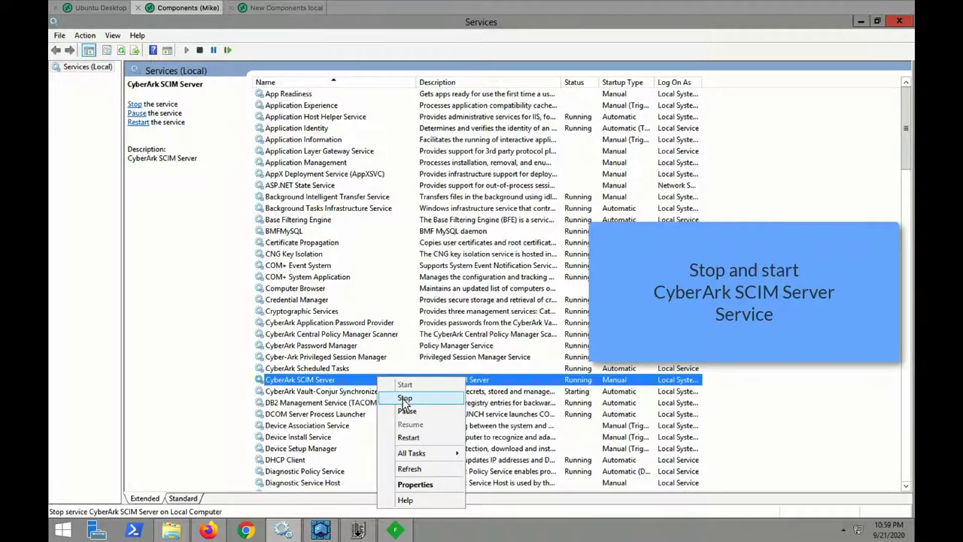
pyautogui.click(402, 397)
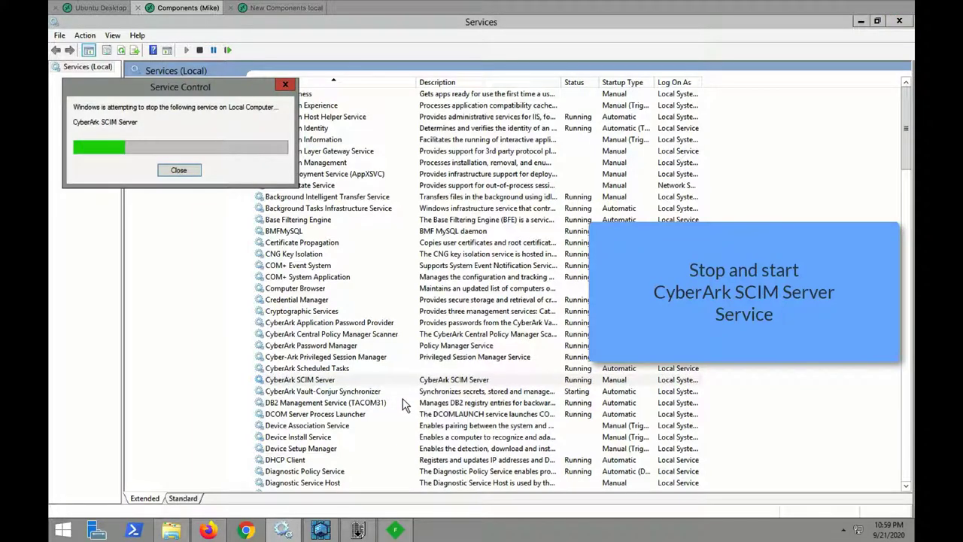
# Delete all old log files from the C:\CyberArk-SCIM\logs folder
pyautogui.click(171, 531)
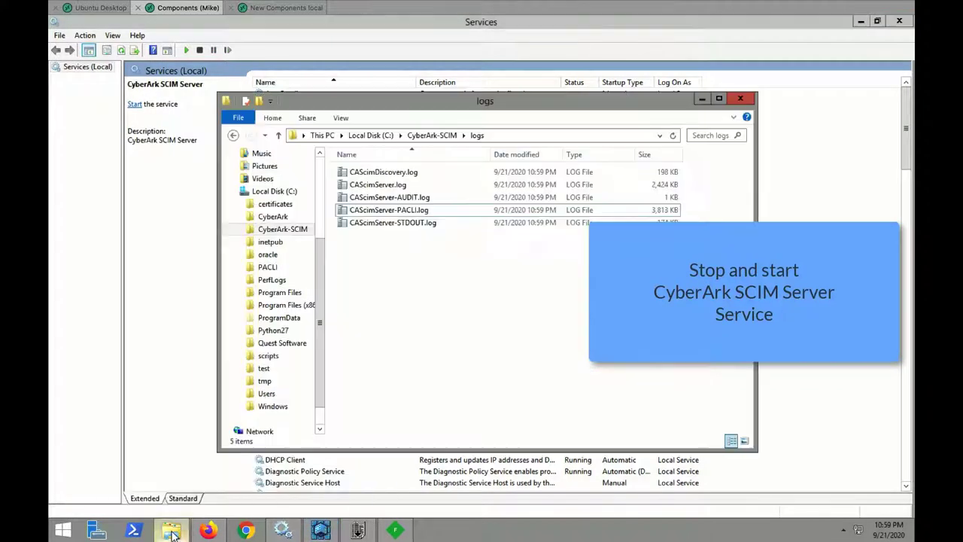
pyautogui.hotkey('ctrl', 'a')
pyautogui.rightClick(401, 184)
pyautogui.click(432, 256)
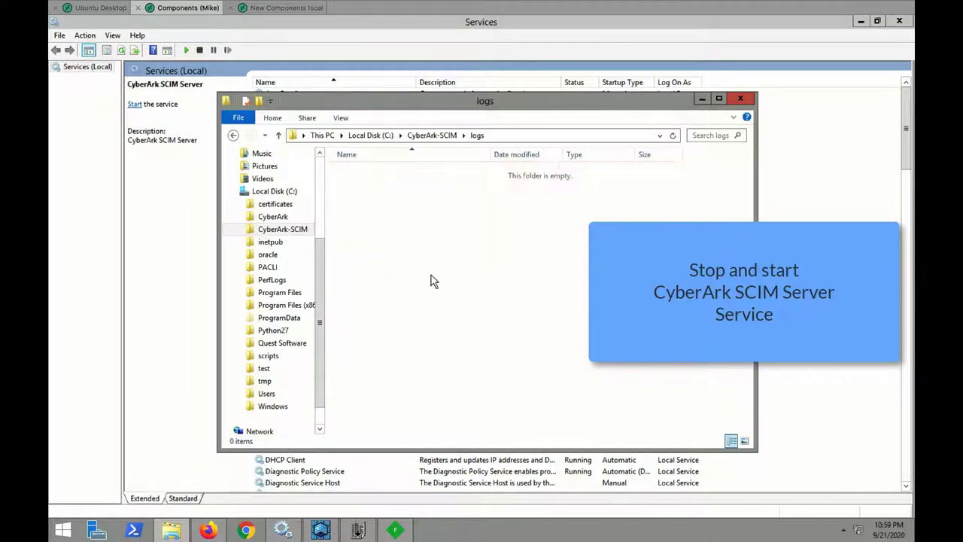
# Start the CyberArk SCIM Server service again
pyautogui.click(322, 530)
pyautogui.rightClick(414, 380)
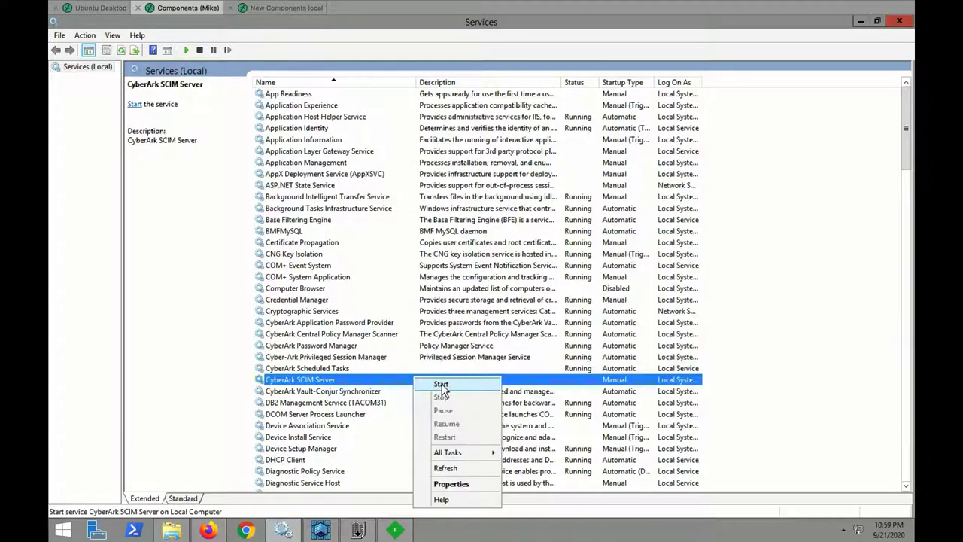
pyautogui.click(441, 384)
# In BareTail's CAScimDiscovery.log, review the syncToGroup VeryAttackedPeople, addToGroups and Total Pages: 8 lines
pyautogui.click(359, 530)
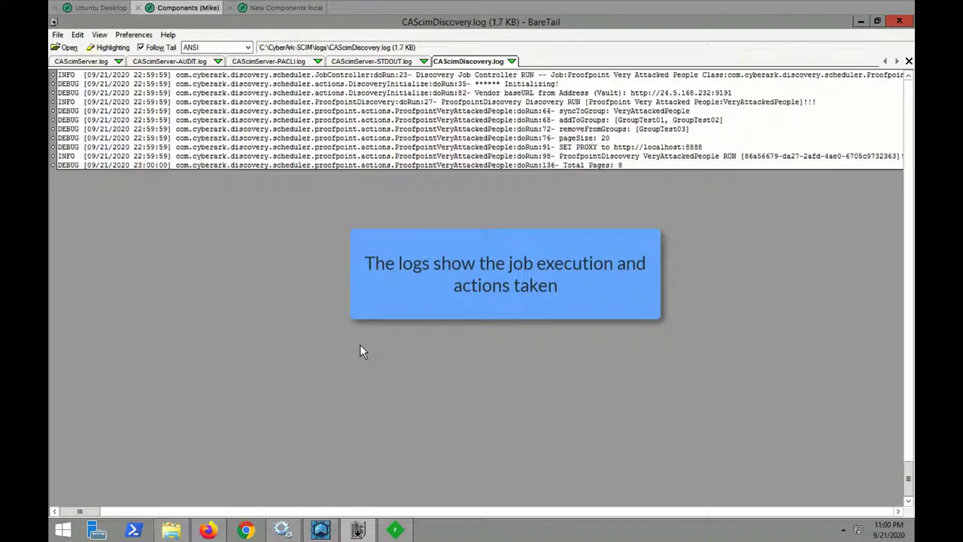
pyautogui.click(590, 112)
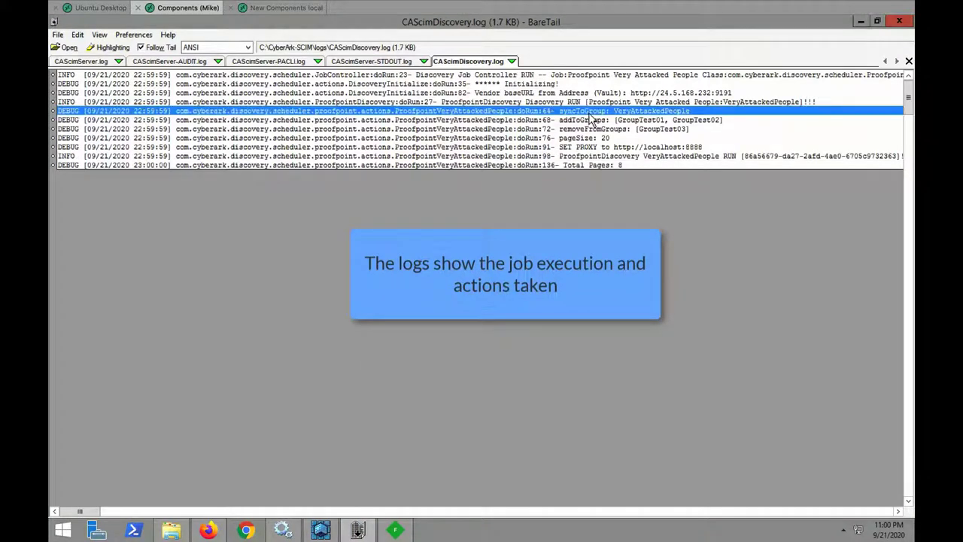
pyautogui.click(593, 121)
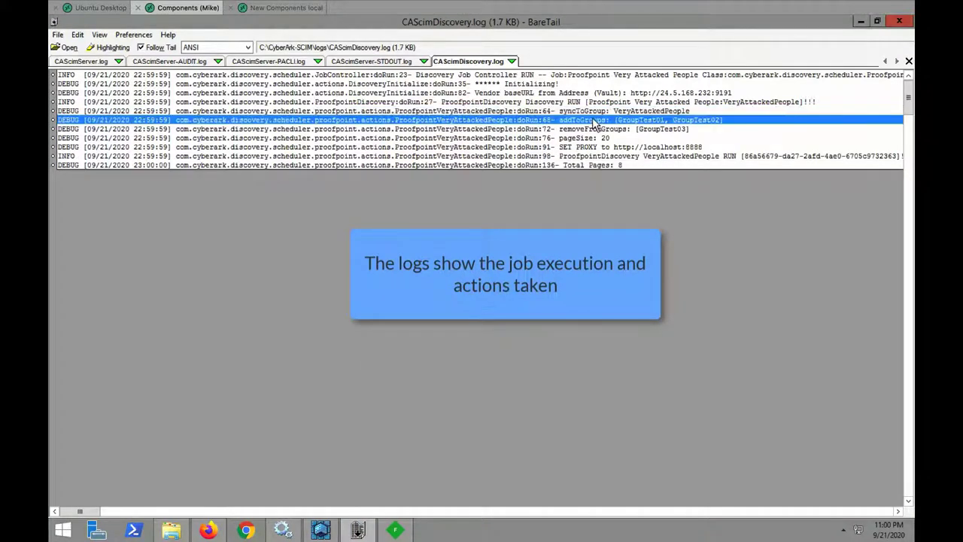
pyautogui.click(587, 166)
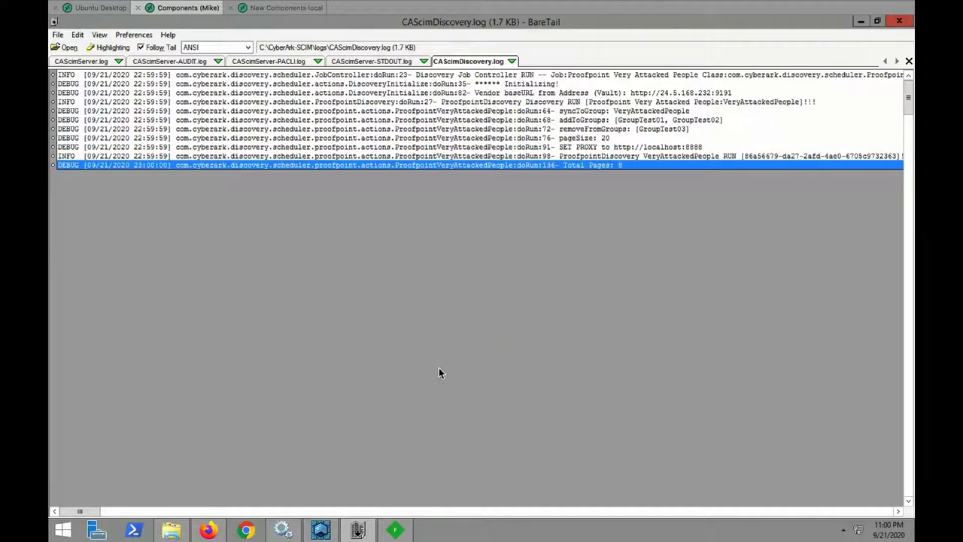
pyautogui.click(325, 531)
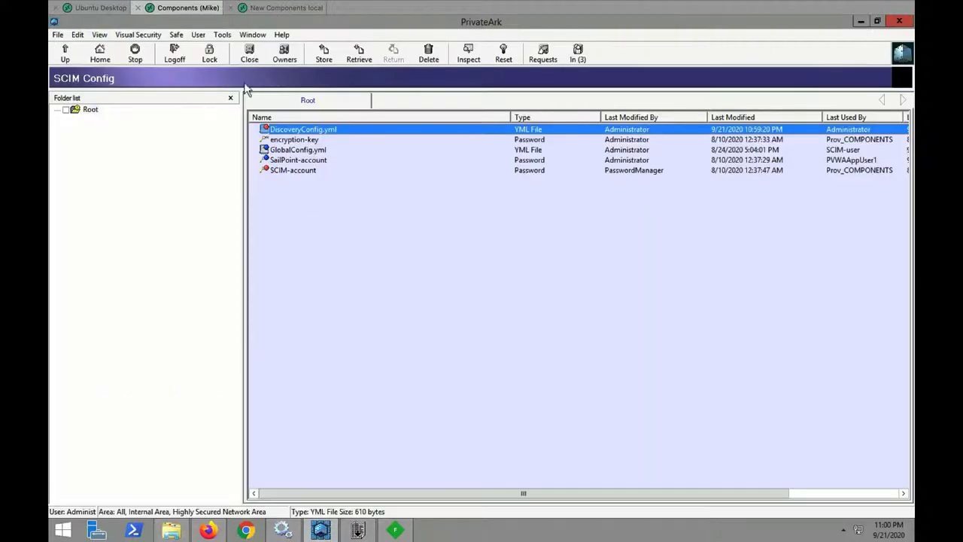
pyautogui.click(222, 35)
pyautogui.moveTo(255, 92)
pyautogui.click(380, 93)
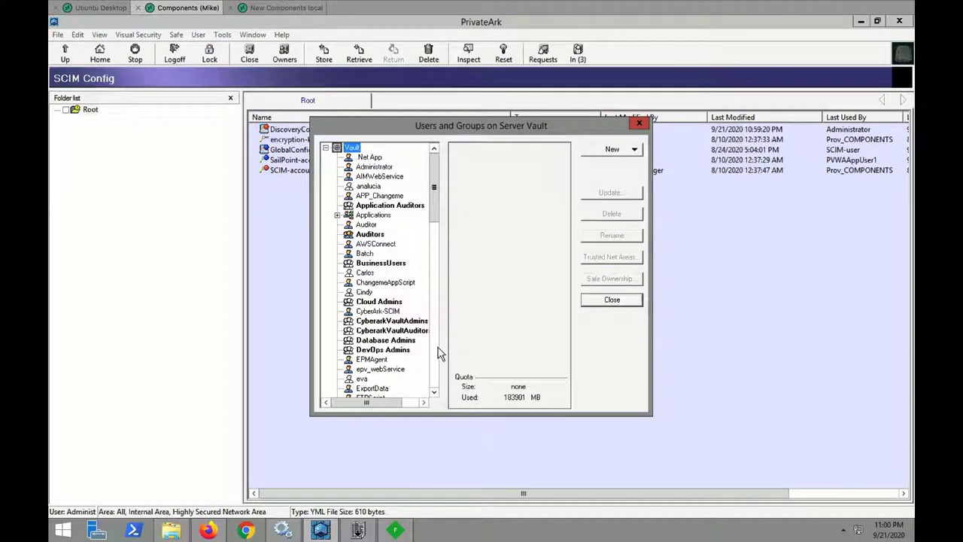
pyautogui.scroll(-20, 440, 353)
pyautogui.scroll(-4, 437, 382)
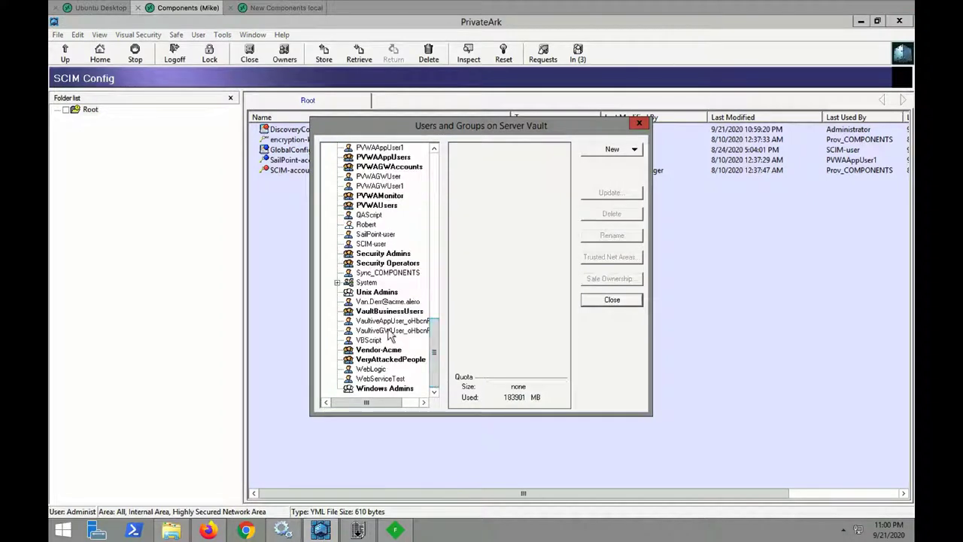
pyautogui.click(382, 360)
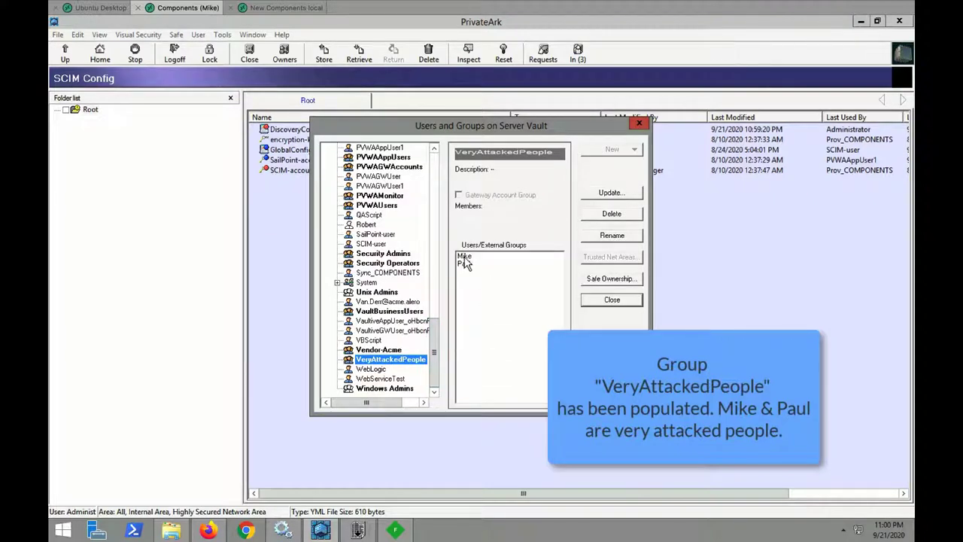
pyautogui.click(610, 301)
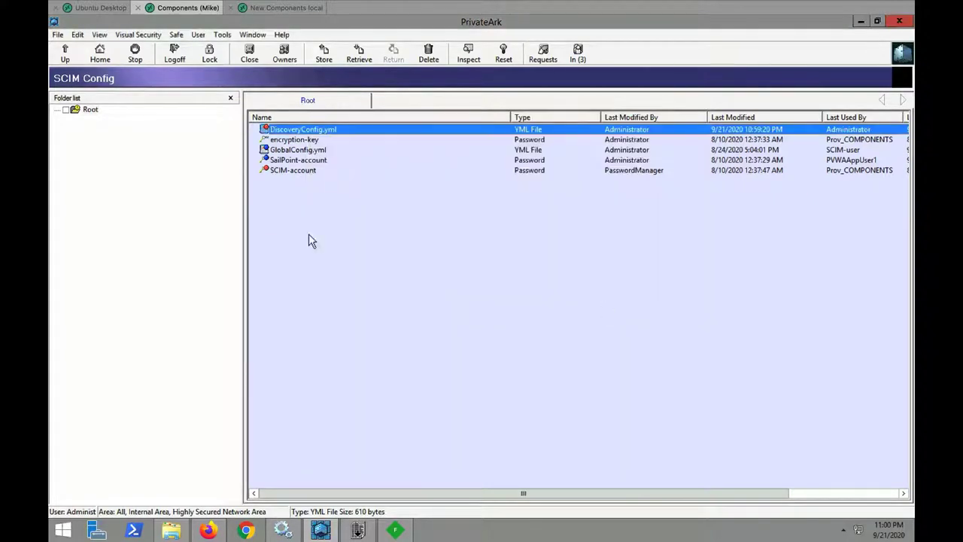
# Sign back in to the web portal with the user's LDAP credentials
pyautogui.click(207, 531)
pyautogui.click(590, 395)
pyautogui.write('mi')
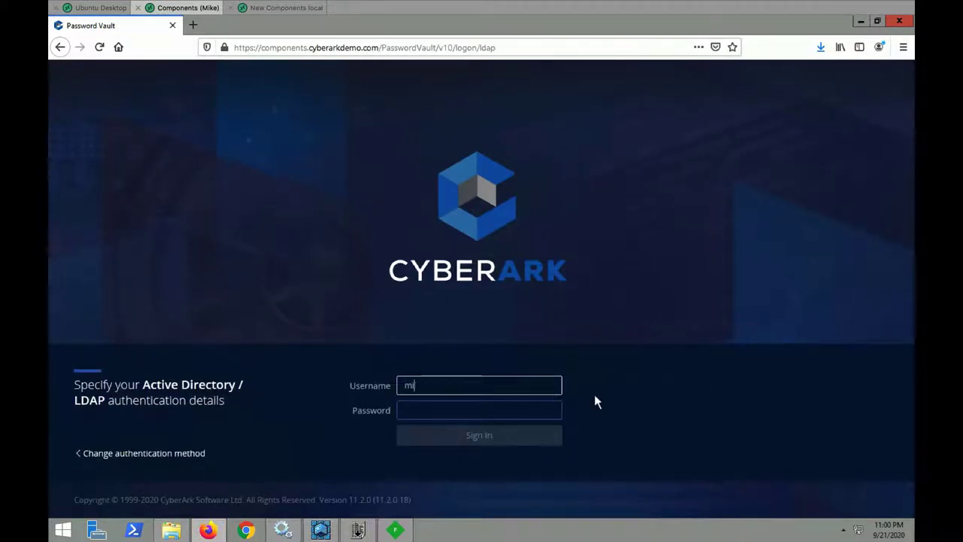
pyautogui.write('ke')
pyautogui.press('Tab')
pyautogui.write('**********')
pyautogui.press('Return')
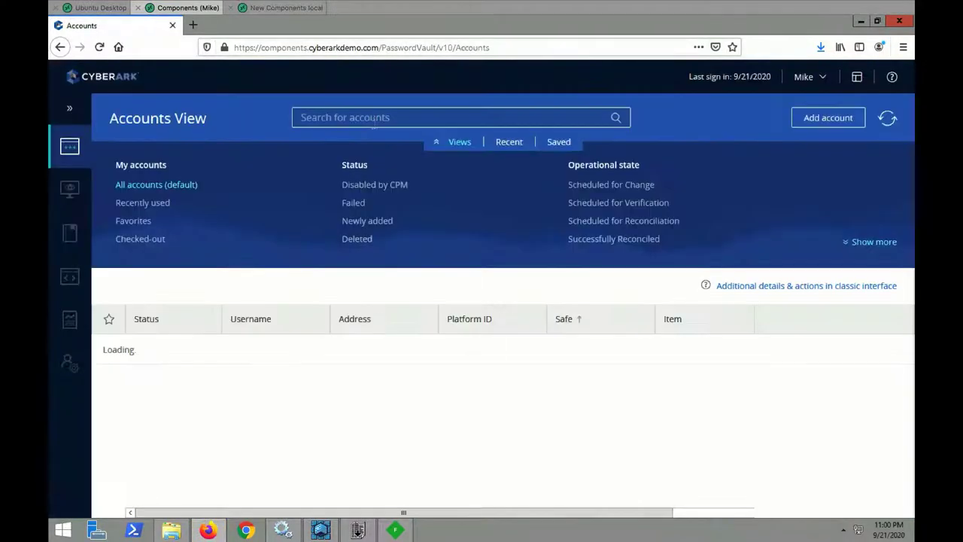
# Search accounts for rhel and start a connection to the rhel7 root account
pyautogui.click(374, 118)
pyautogui.write('rhel')
pyautogui.press('Return')
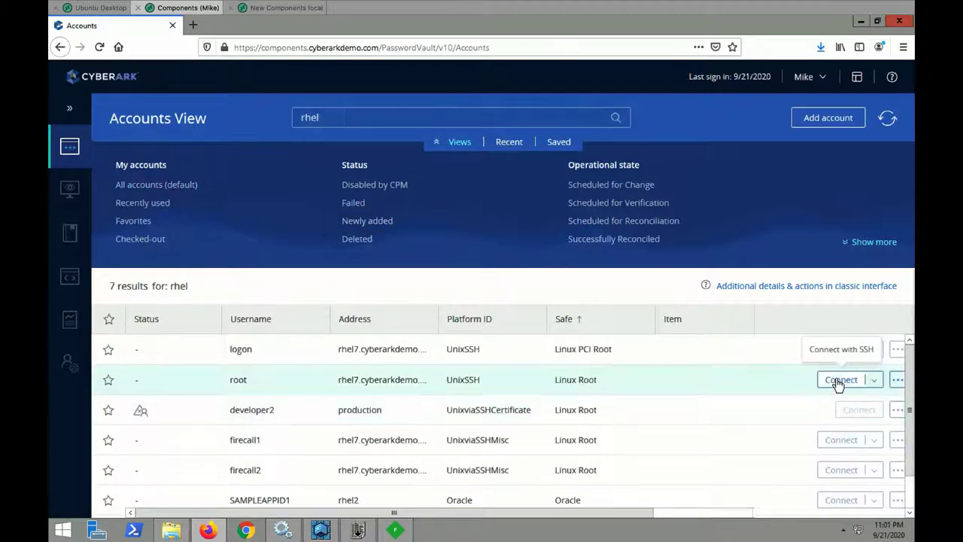
pyautogui.click(837, 380)
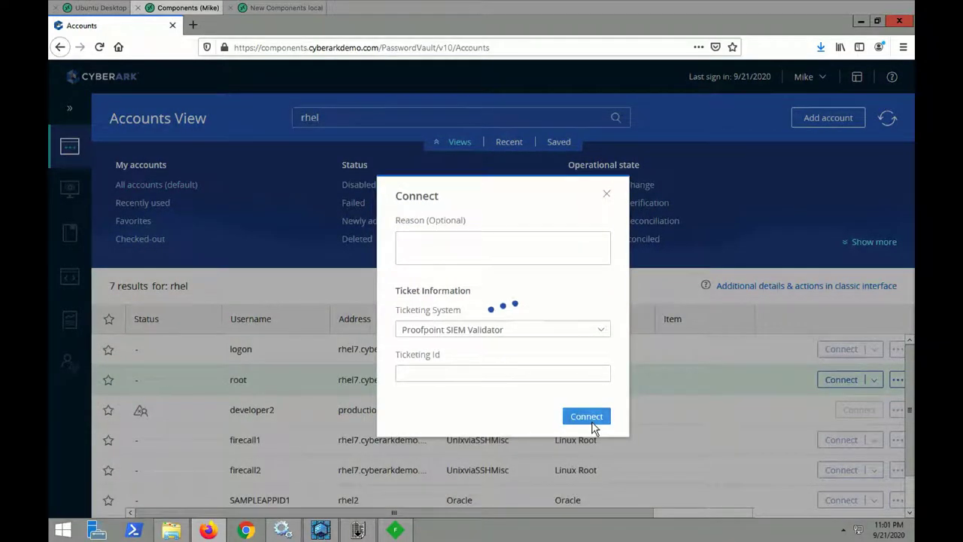